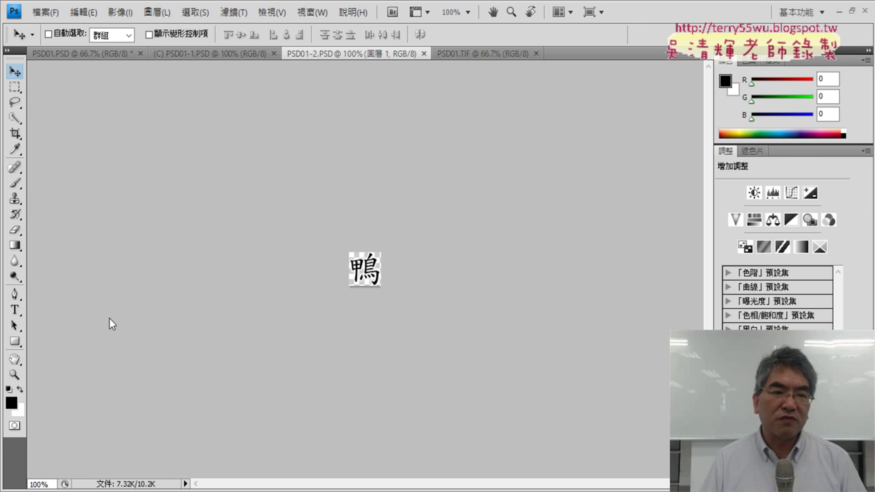
# View the Units & Rulers preferences and close them unchanged.
pyautogui.click(85, 12)
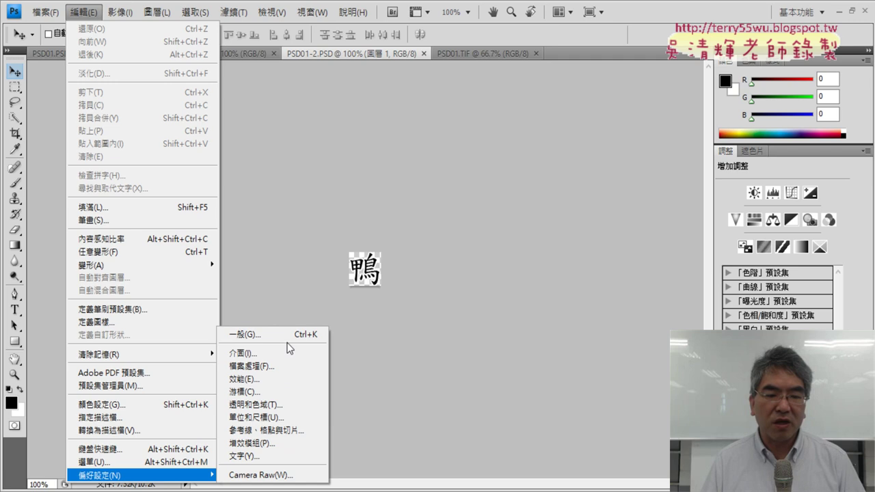
pyautogui.moveTo(99, 475)
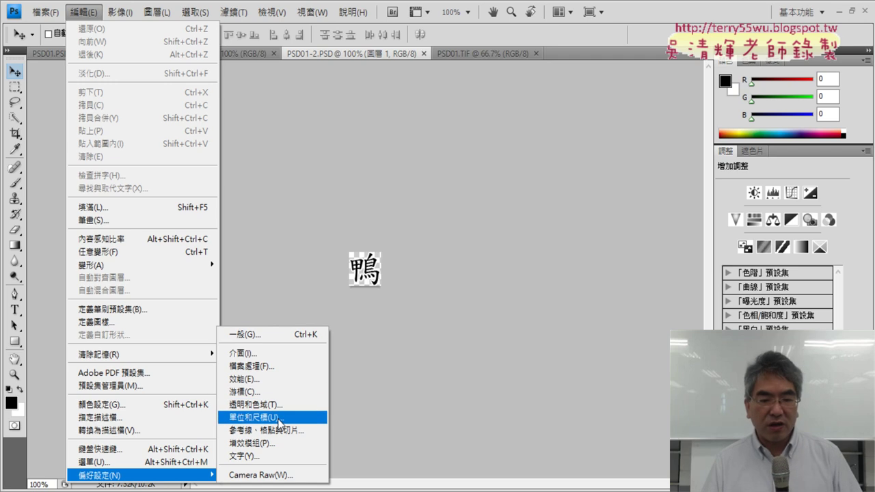
pyautogui.click(280, 423)
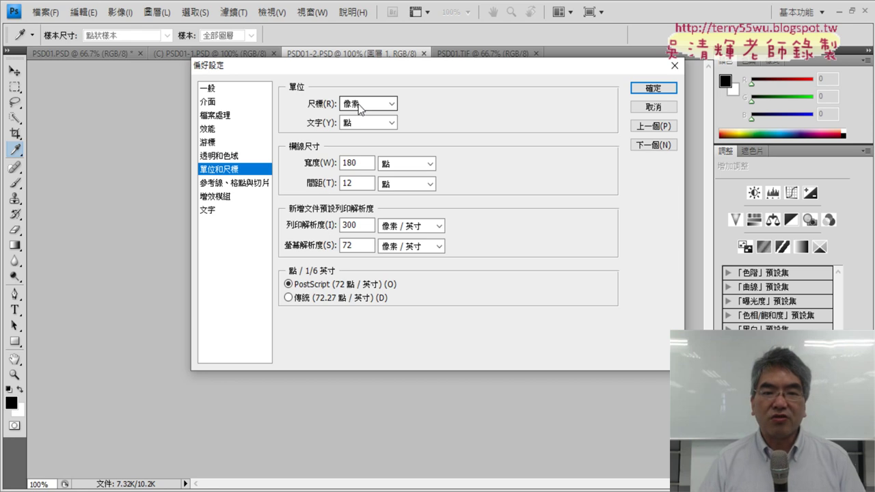
pyautogui.click(658, 108)
# Switch to PSD01.PSD and verify in Image Size that it is 800 × 800 pixels.
pyautogui.click(77, 53)
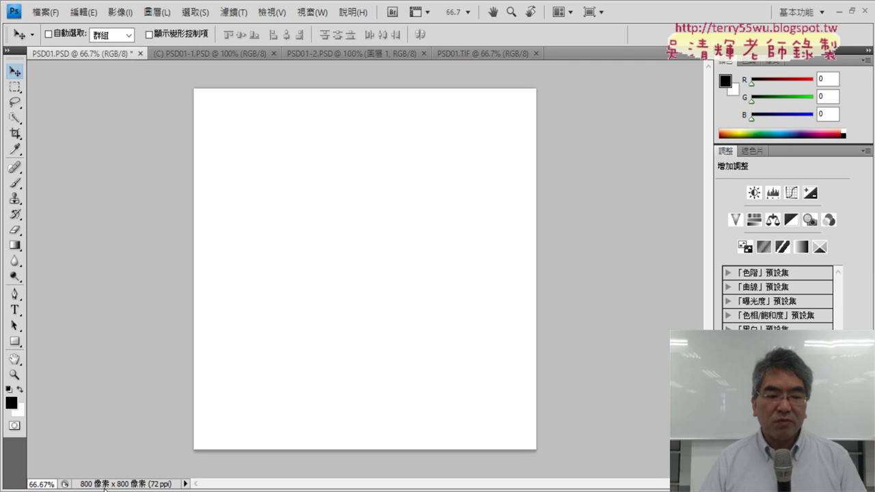
pyautogui.click(185, 484)
pyautogui.moveTo(241, 481)
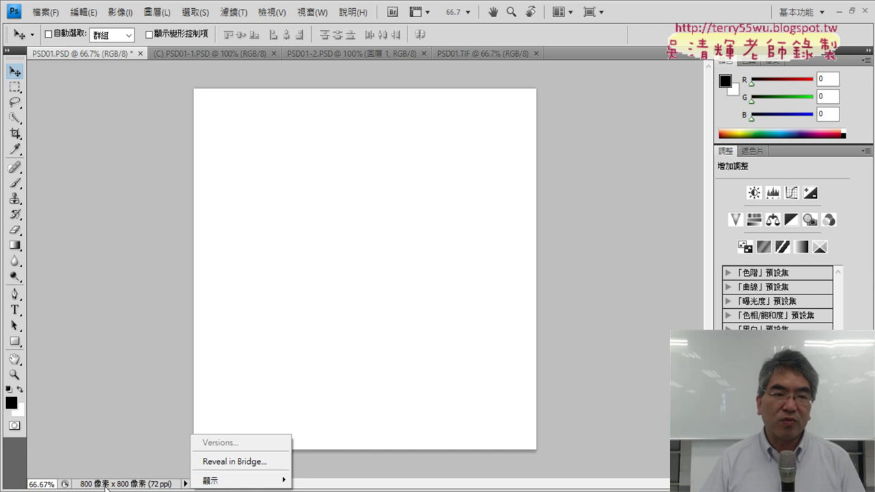
pyautogui.click(120, 11)
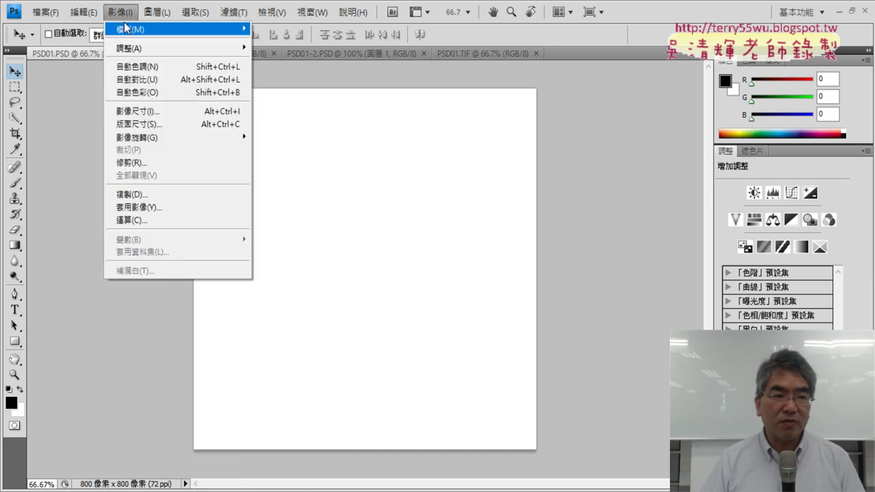
pyautogui.click(157, 120)
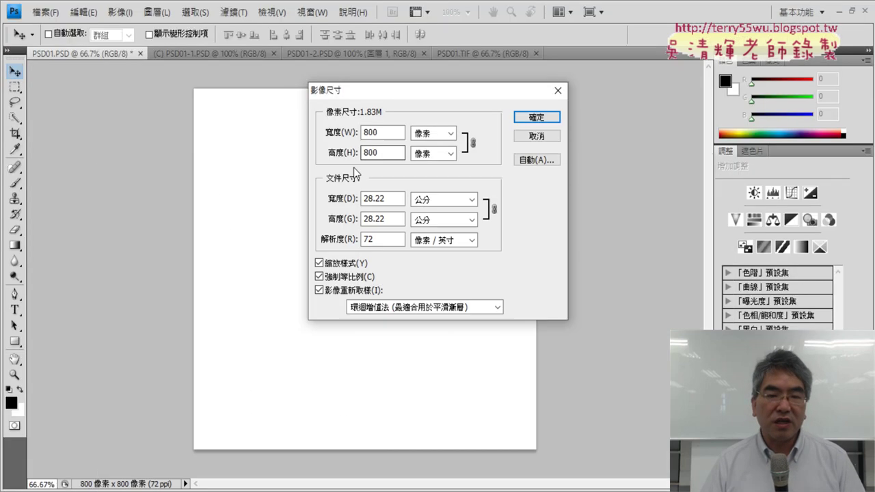
pyautogui.click(539, 137)
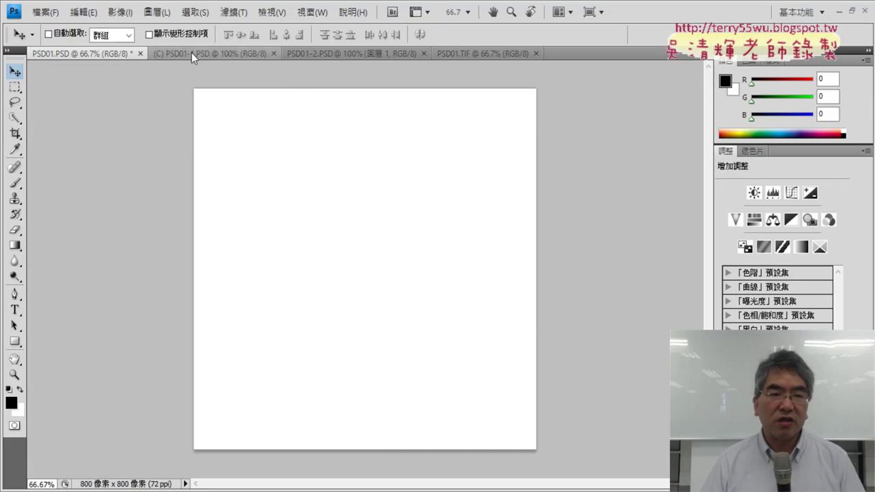
# Switch to PSD01-1.PSD and show Document Dimensions in the status bar (200 × 200 pixels).
pyautogui.click(218, 53)
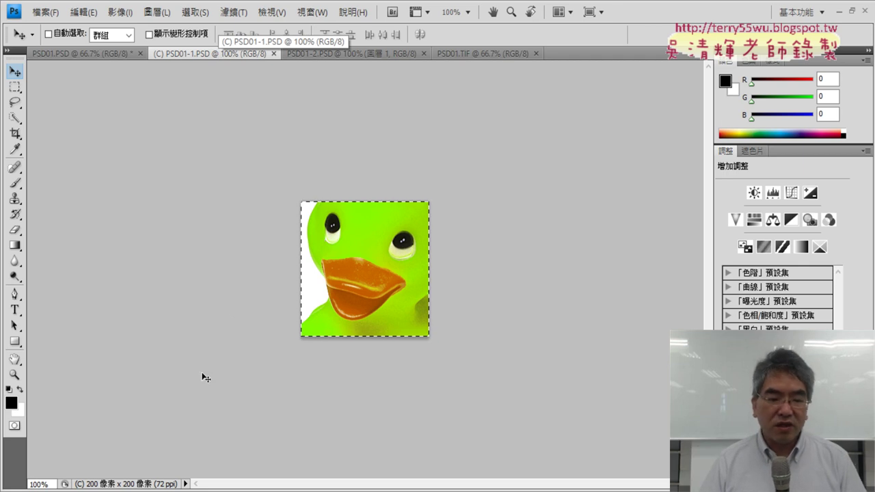
pyautogui.click(185, 484)
pyautogui.moveTo(232, 481)
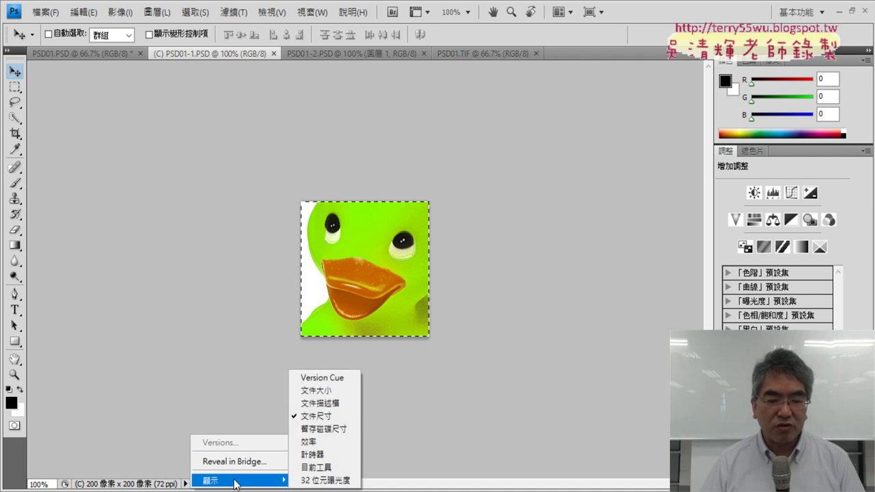
pyautogui.click(321, 415)
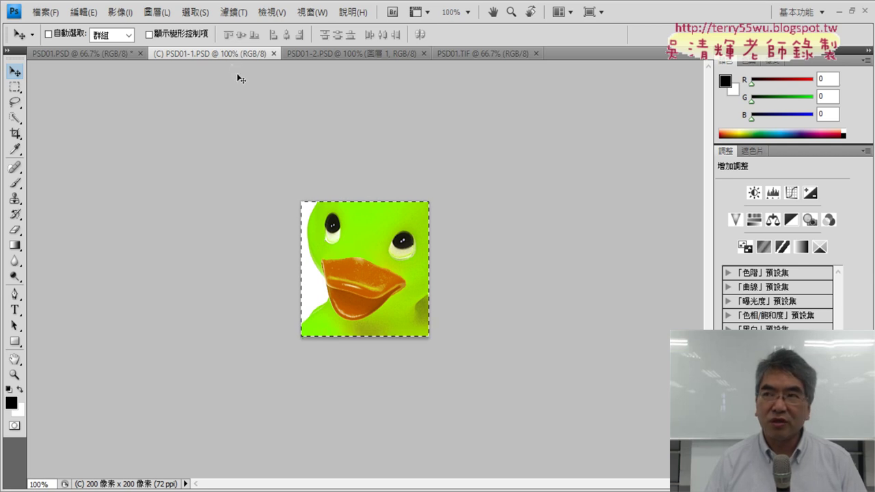
pyautogui.click(236, 14)
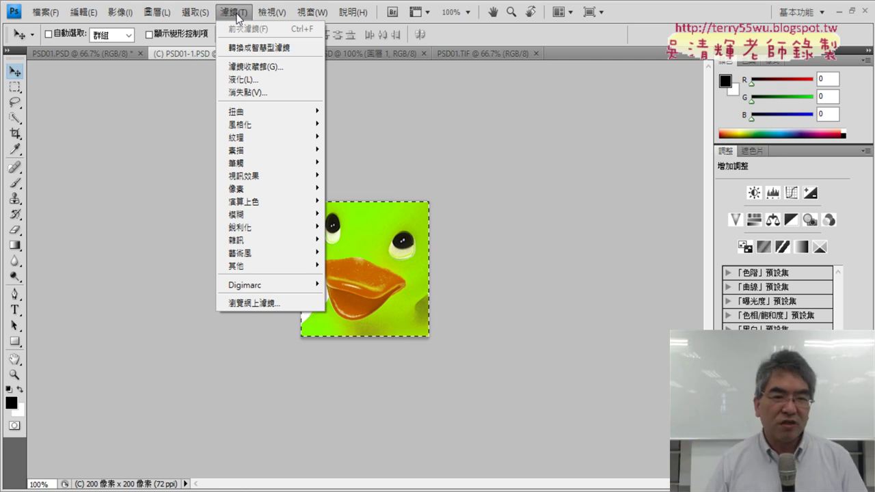
# Launch Filter > Liquify on the duck image PSD01-1.PSD.
pyautogui.click(457, 182)
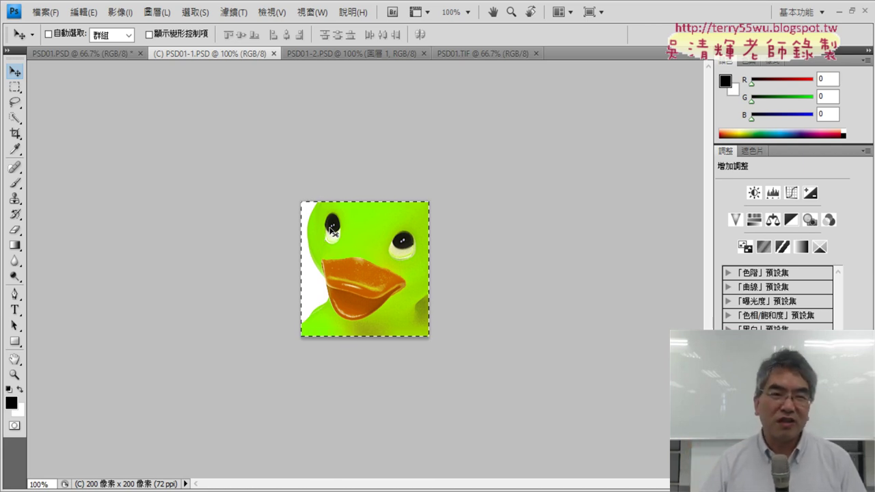
pyautogui.click(233, 11)
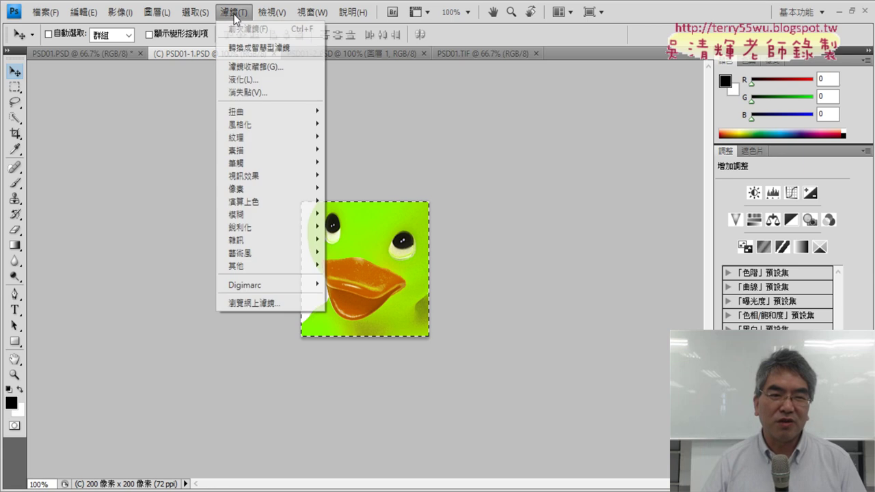
pyautogui.click(243, 81)
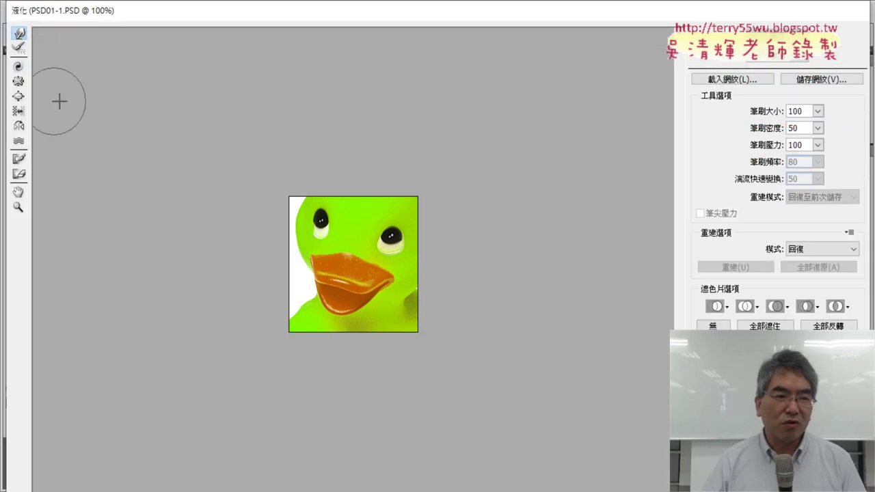
# Shrink the duck's left and right eyes with the Pucker tool.
pyautogui.click(18, 97)
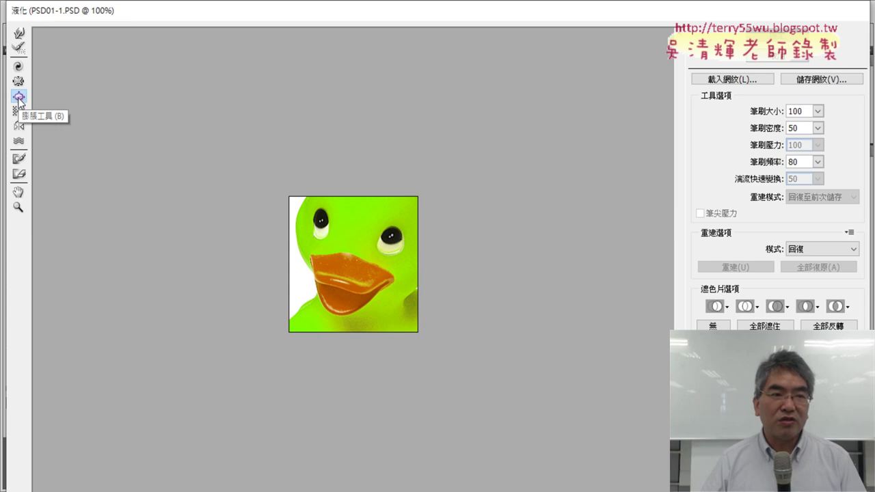
pyautogui.click(19, 82)
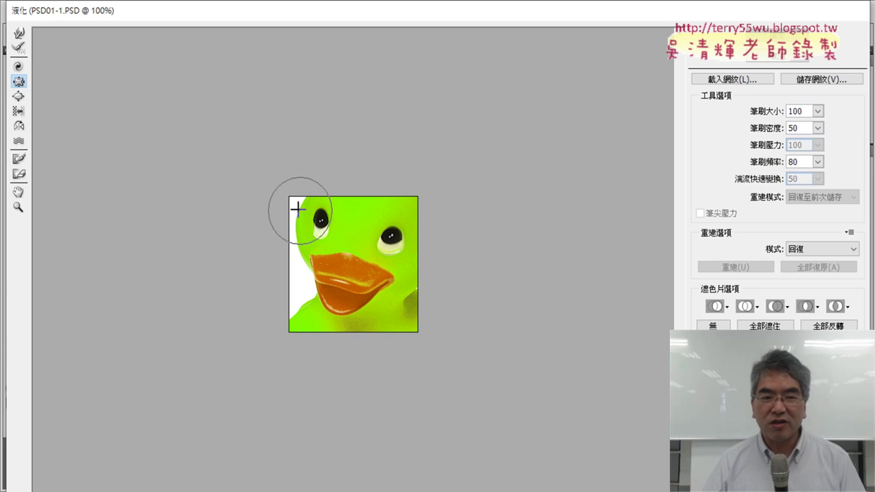
pyautogui.moveTo(297, 201); pyautogui.dragTo(320, 224)
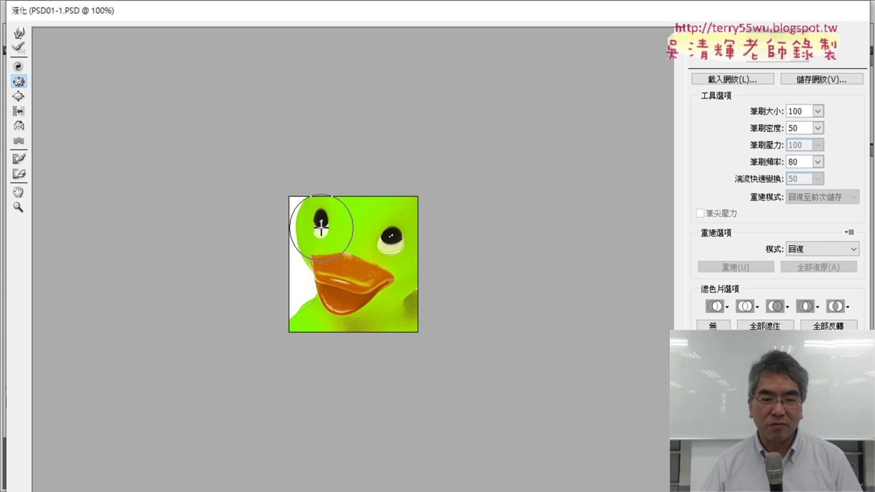
pyautogui.click(320, 224)
pyautogui.moveTo(322, 220); pyautogui.dragTo(321, 224)
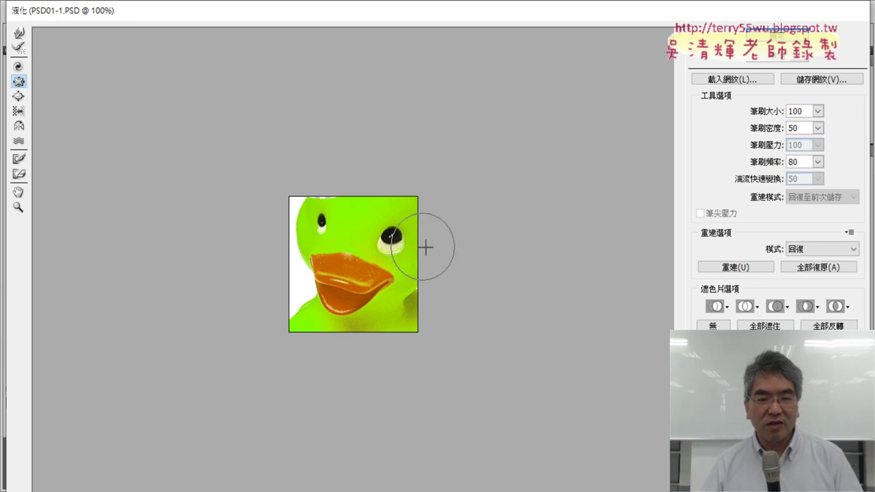
pyautogui.moveTo(390, 238); pyautogui.dragTo(390, 243)
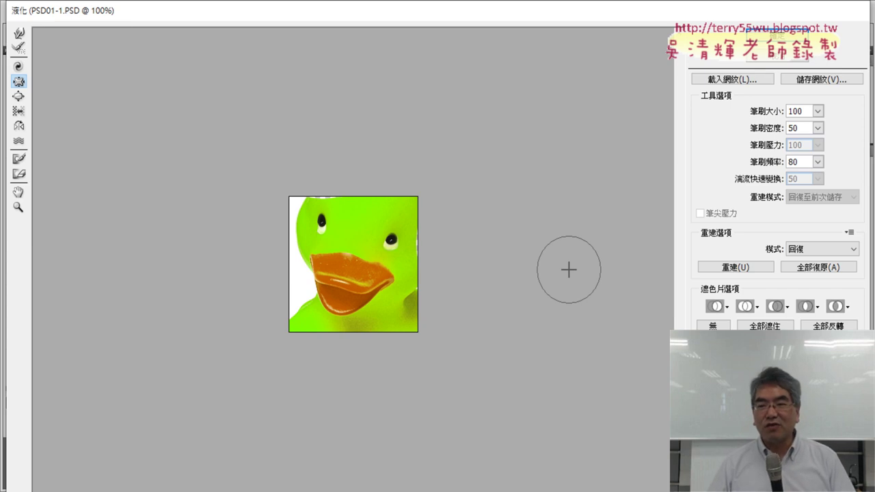
# Restore All Liquify distortions, then make another pucker test stroke on the left eye.
pyautogui.click(815, 267)
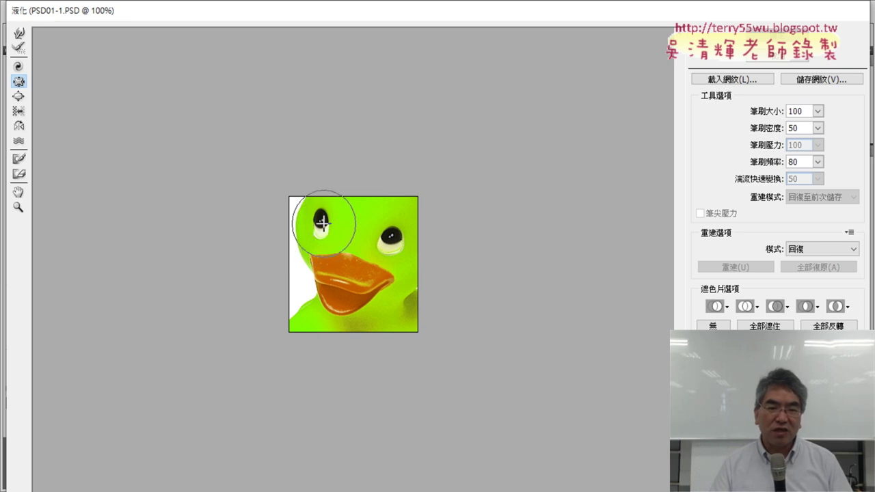
pyautogui.click(320, 224)
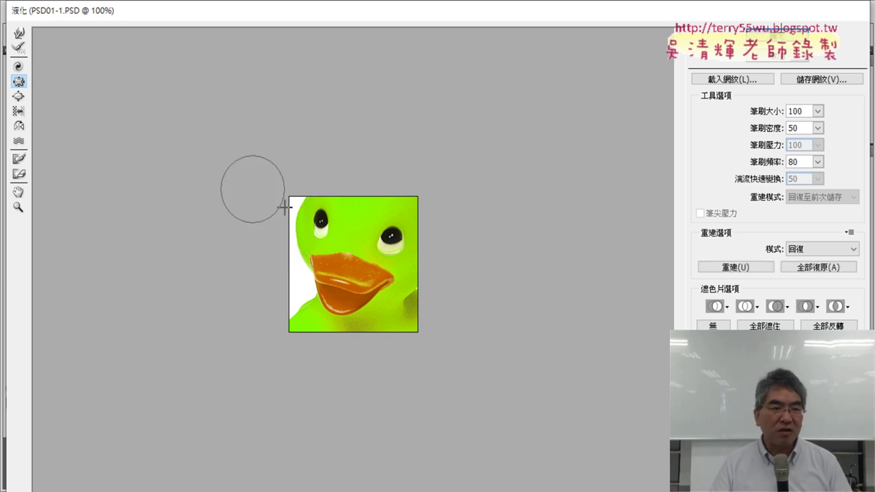
# Restore All, then enlarge the duck's left and right eyes with the Bloat tool.
pyautogui.click(824, 268)
pyautogui.click(19, 96)
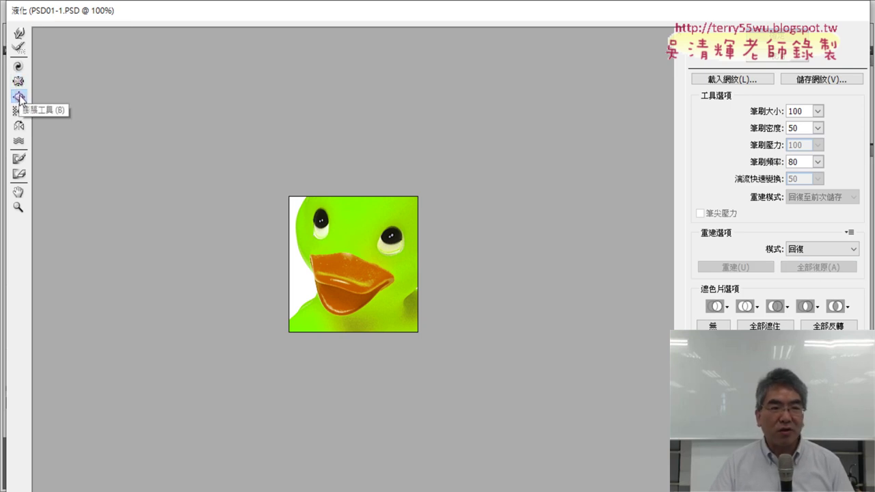
pyautogui.click(321, 223)
pyautogui.moveTo(322, 223); pyautogui.dragTo(321, 224)
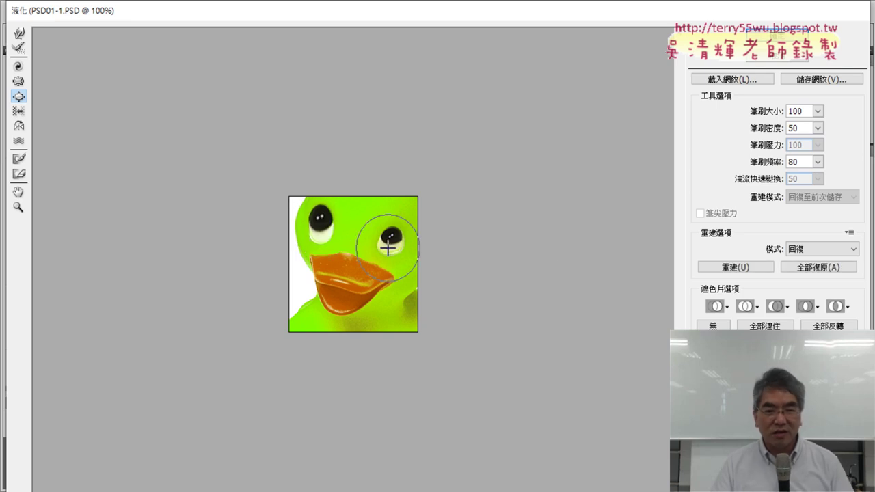
pyautogui.moveTo(390, 240)
pyautogui.mouseDown()
pyautogui.moveTo(388, 251)
pyautogui.moveTo(390, 233)
pyautogui.mouseUp()
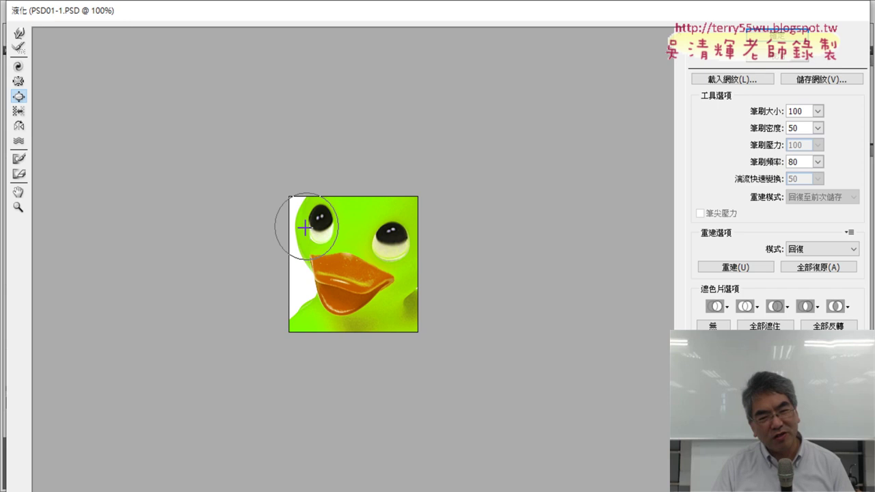
pyautogui.moveTo(318, 224); pyautogui.dragTo(318, 224)
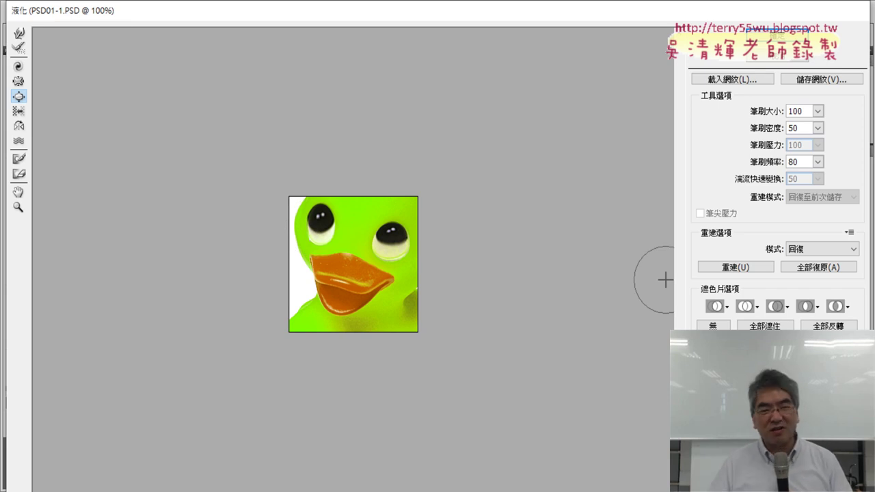
# Bloat the beak, undo it with Ctrl+Z, and apply Liquify.
pyautogui.moveTo(317, 278)
pyautogui.mouseDown()
pyautogui.moveTo(341, 289)
pyautogui.moveTo(343, 282)
pyautogui.moveTo(344, 303)
pyautogui.mouseUp()
pyautogui.hotkey('ctrl', 'z')
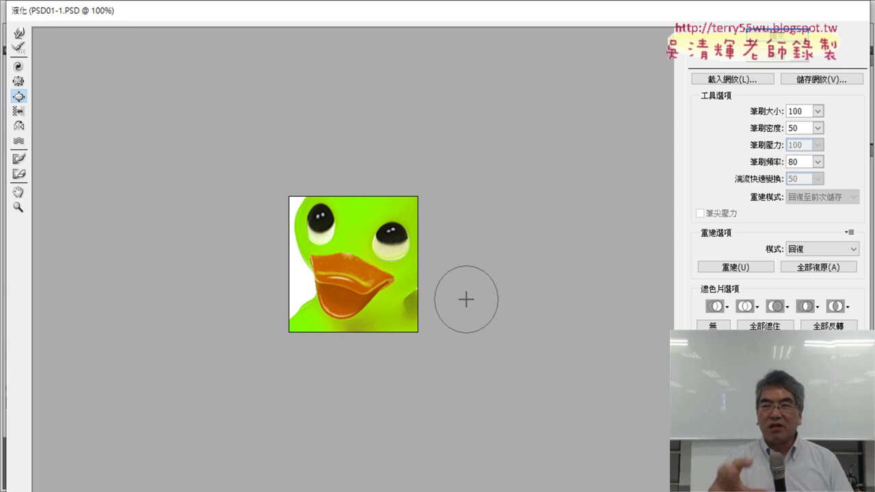
pyautogui.press('Return')
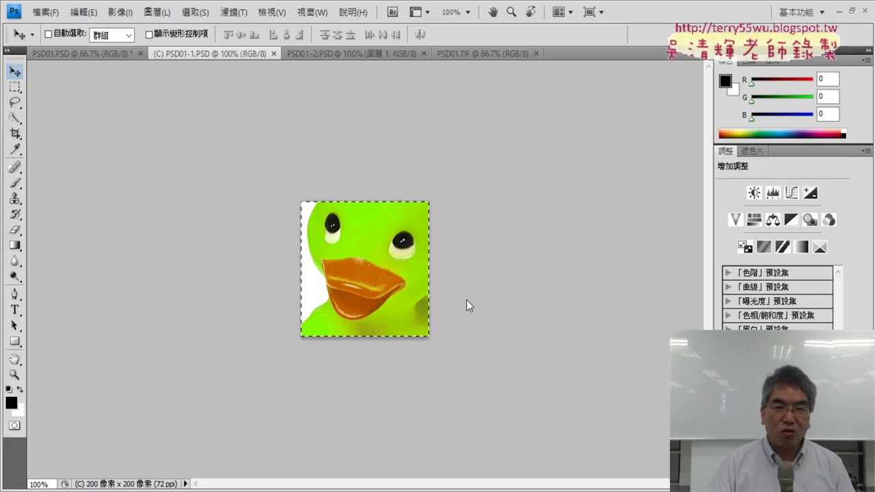
# Dismiss the Filter menu and minimize the exam PDF to return to PSD01-1.PSD.
pyautogui.click(233, 12)
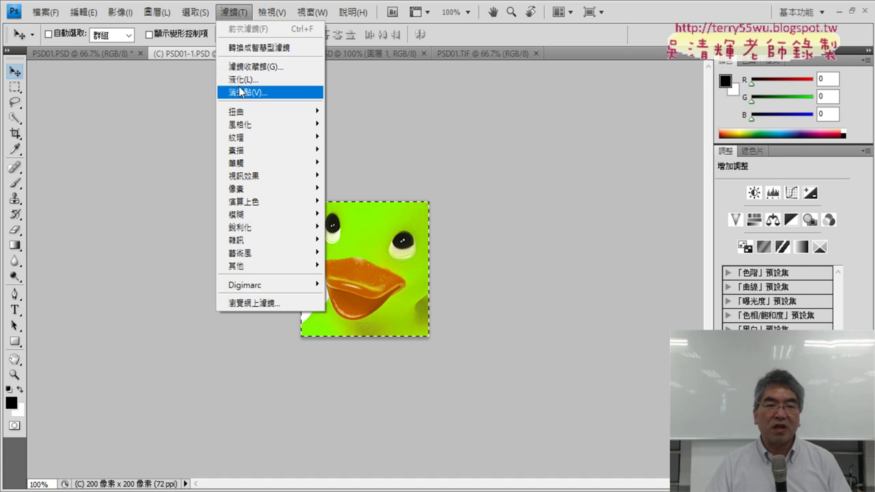
pyautogui.moveTo(267, 111)
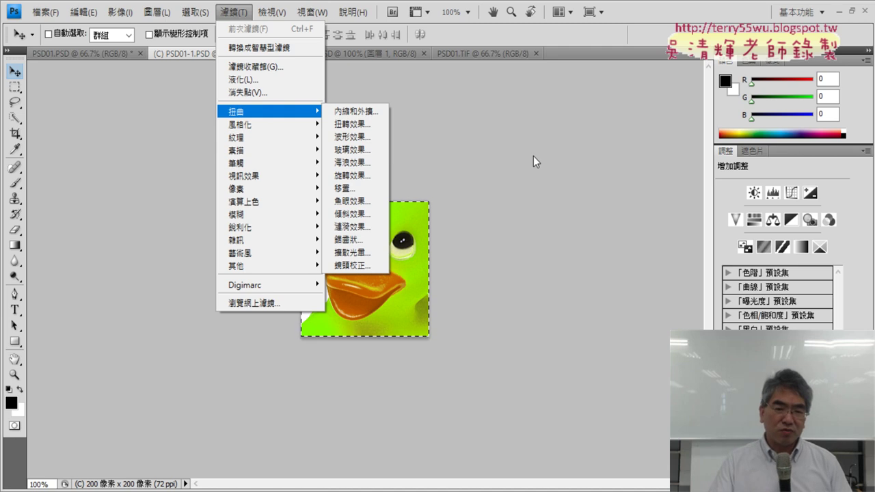
pyautogui.click(518, 194)
pyautogui.hotkey('alt', 'Tab')
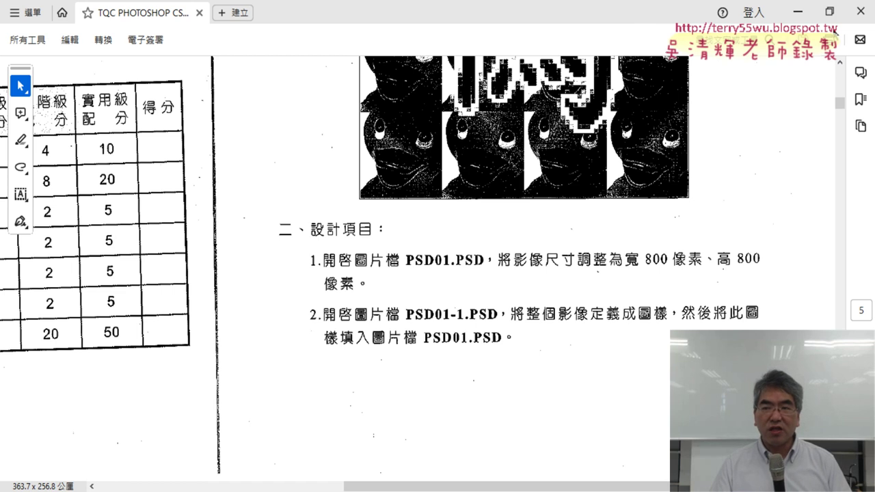
pyautogui.click(798, 12)
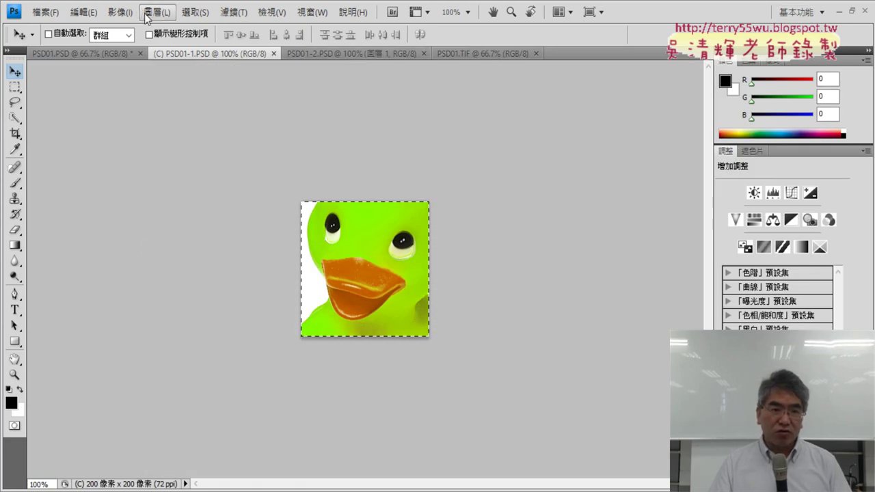
# Deselect all and define the duck image as a pattern named 'PSD01-1.PSD'.
pyautogui.click(201, 21)
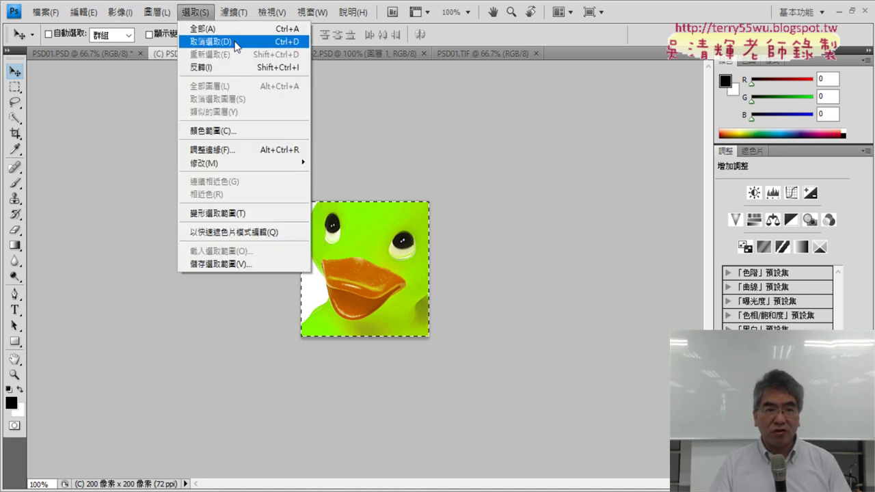
pyautogui.click(234, 43)
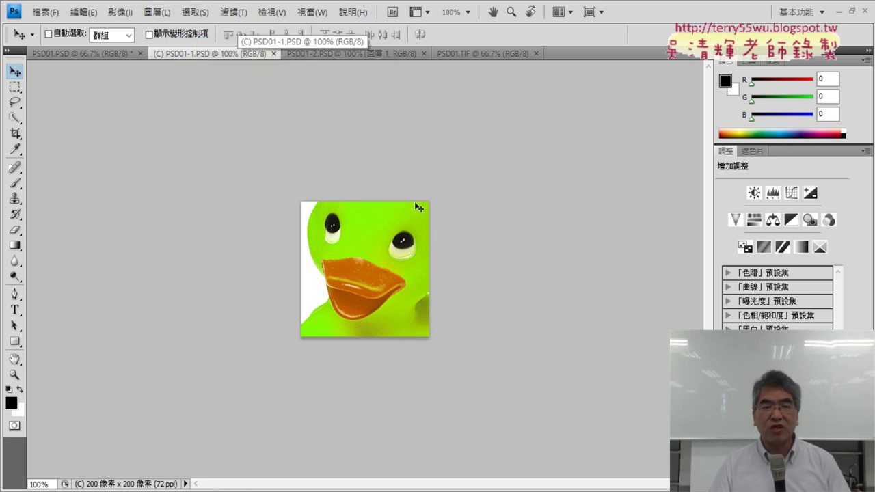
pyautogui.click(78, 14)
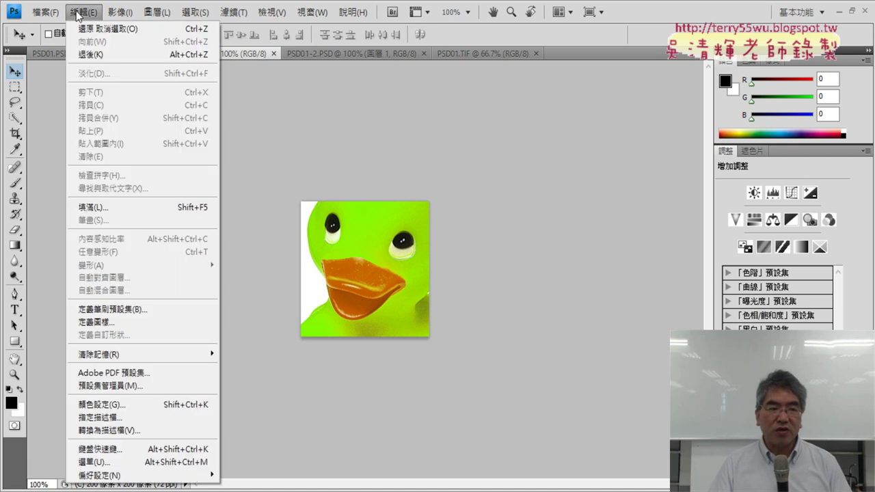
pyautogui.click(114, 323)
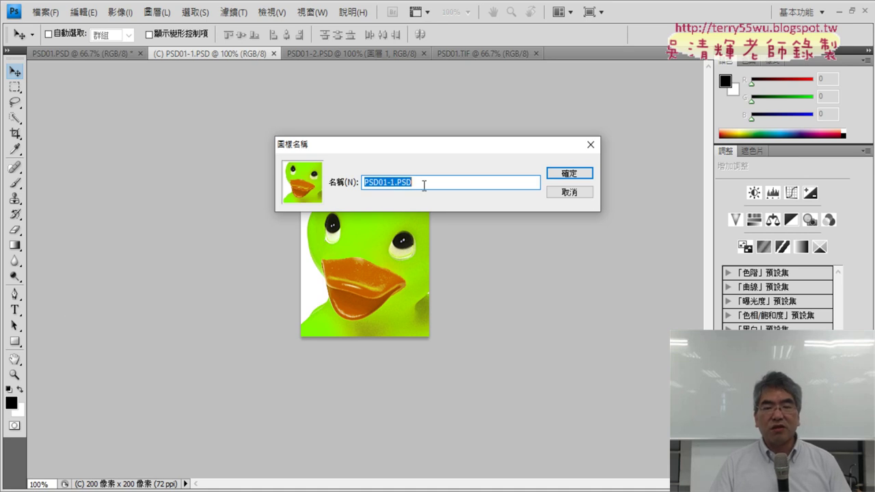
pyautogui.click(571, 177)
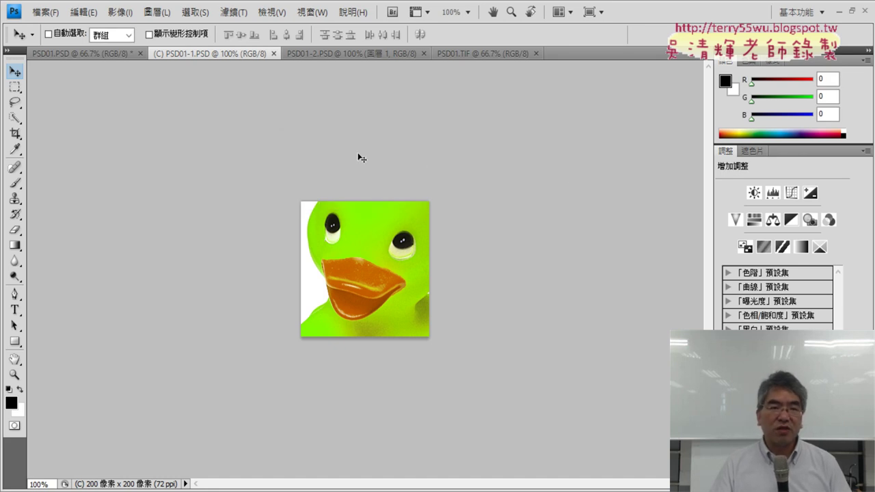
# Bring up the Fill dialog on PSD01.PSD and annotate its Pattern content option.
pyautogui.click(89, 56)
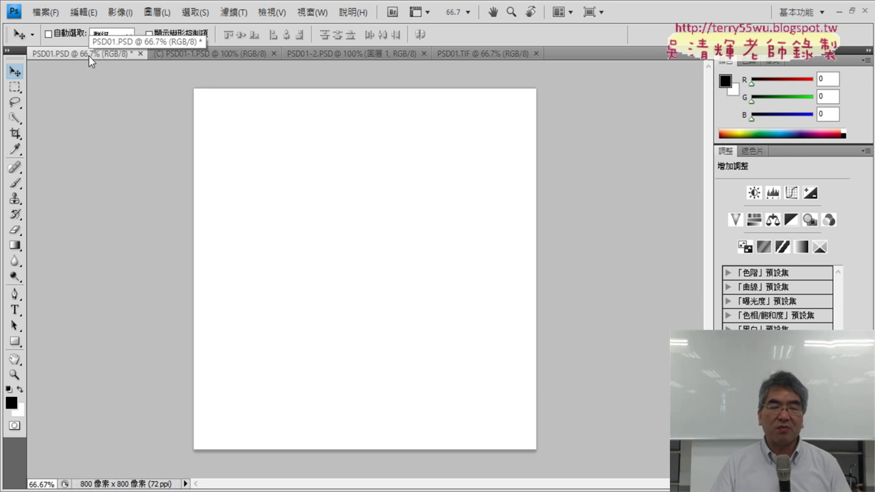
pyautogui.click(84, 11)
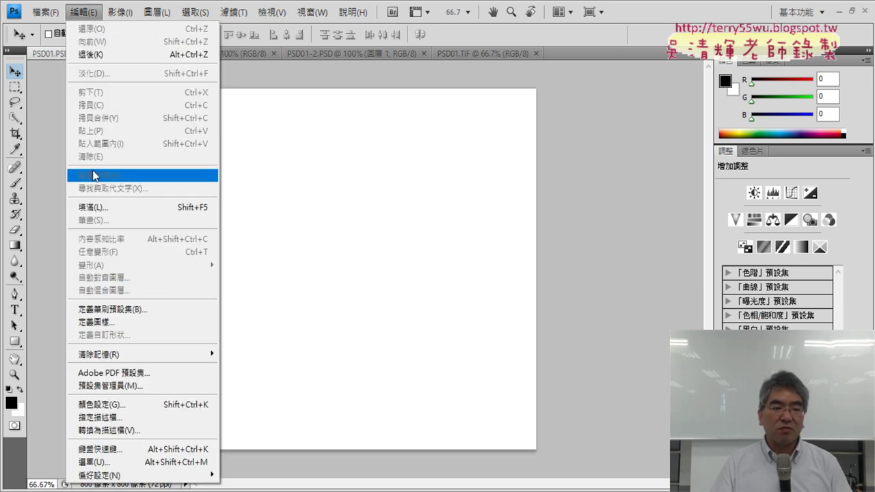
pyautogui.click(130, 206)
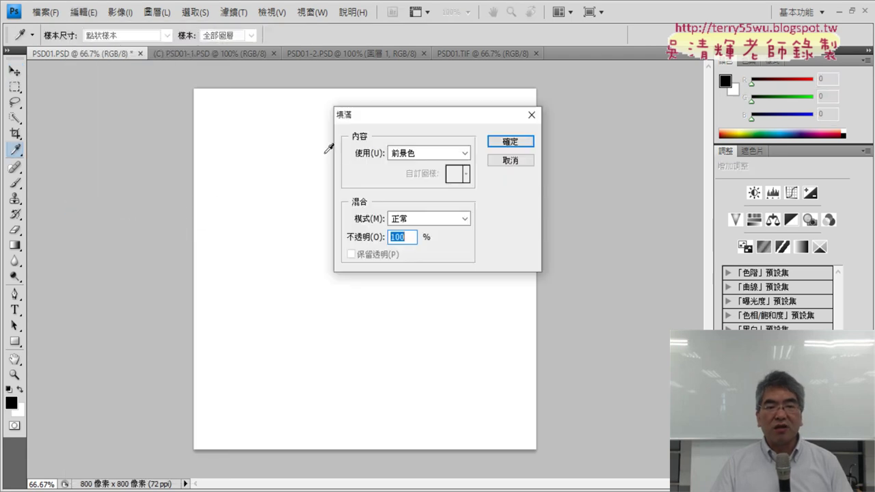
pyautogui.click(470, 155)
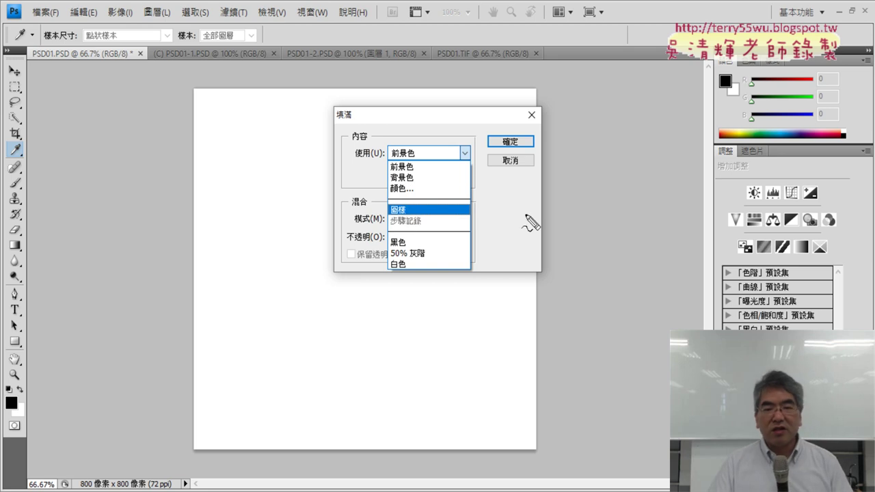
pyautogui.moveTo(419, 216); pyautogui.dragTo(416, 205)
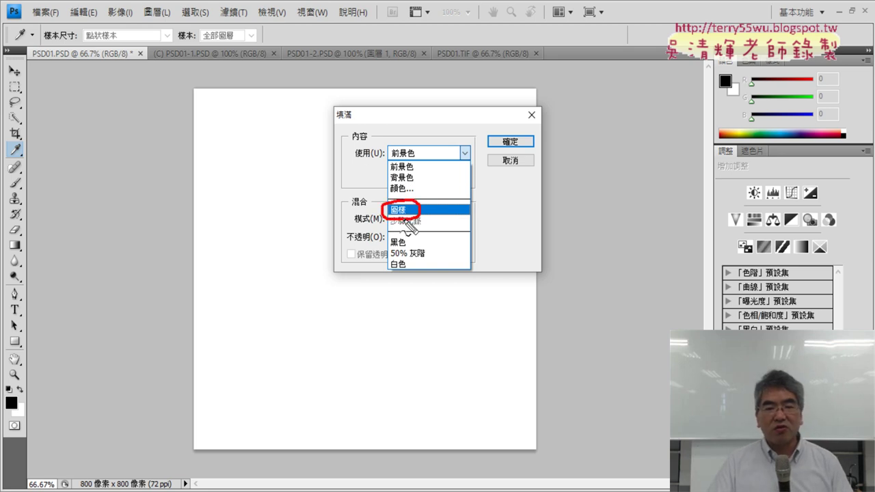
pyautogui.moveTo(356, 101)
pyautogui.mouseDown()
pyautogui.moveTo(342, 122)
pyautogui.moveTo(370, 205)
pyautogui.moveTo(352, 226)
pyautogui.mouseUp()
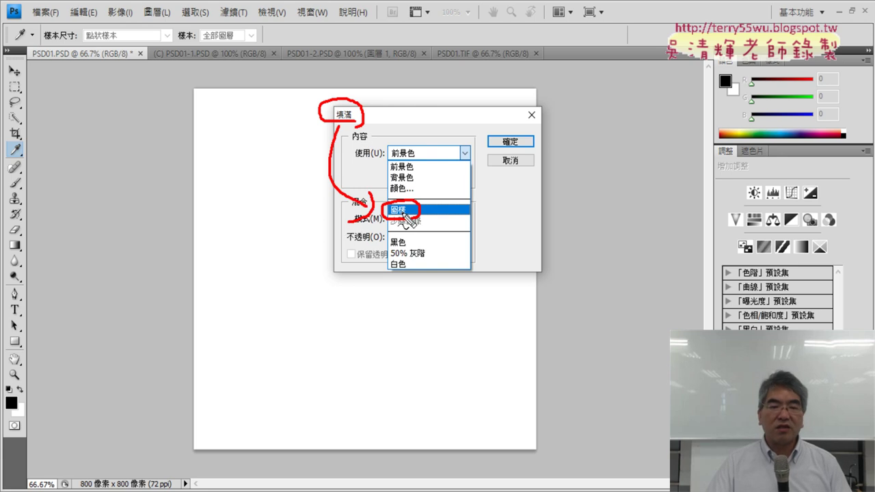
pyautogui.press('Escape')
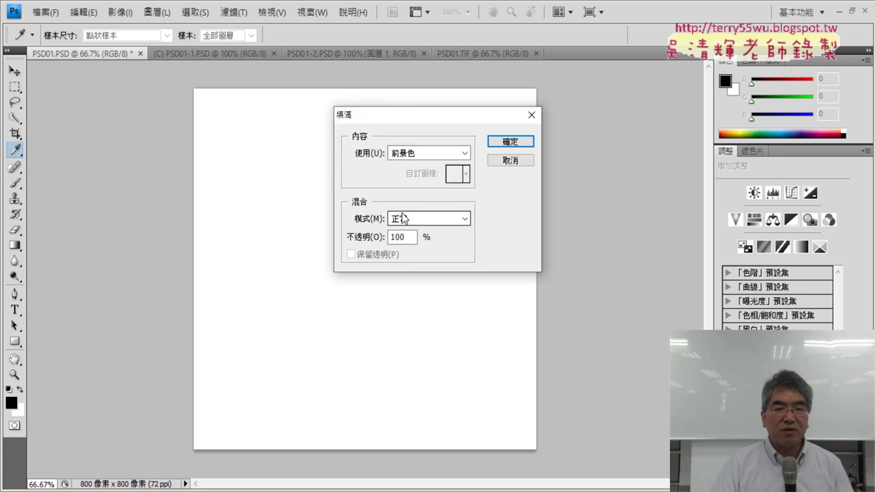
# Fill the canvas with the duck custom pattern, then switch back to the exam PDF.
pyautogui.click(432, 154)
pyautogui.click(424, 210)
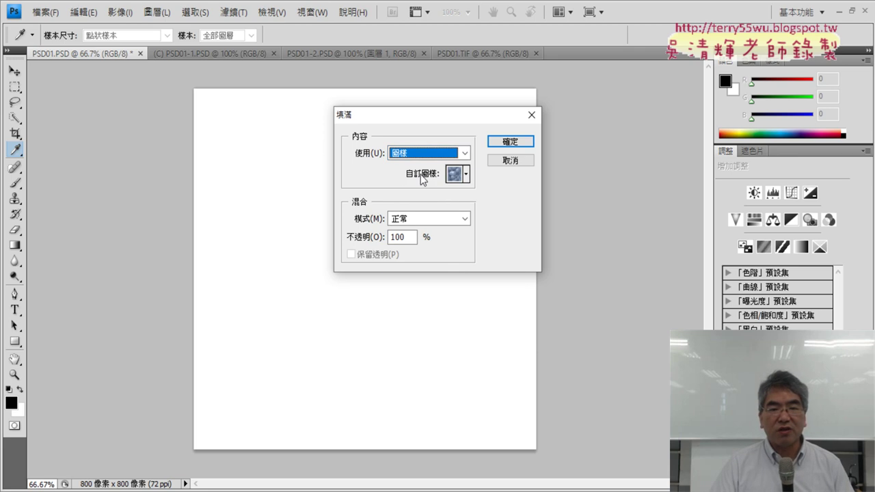
pyautogui.click(467, 175)
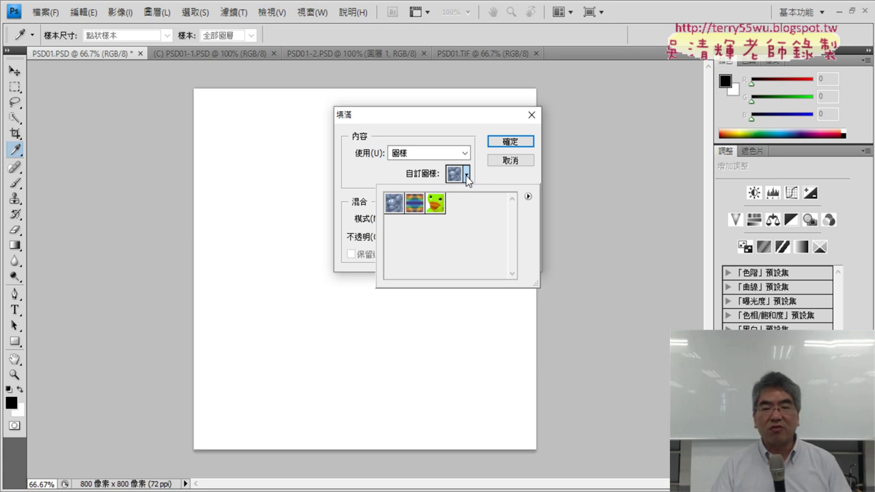
pyautogui.click(437, 203)
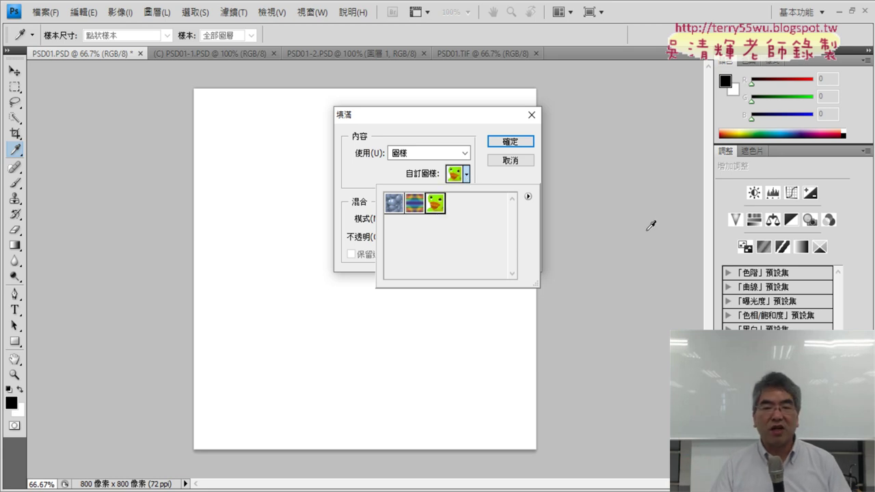
pyautogui.click(510, 143)
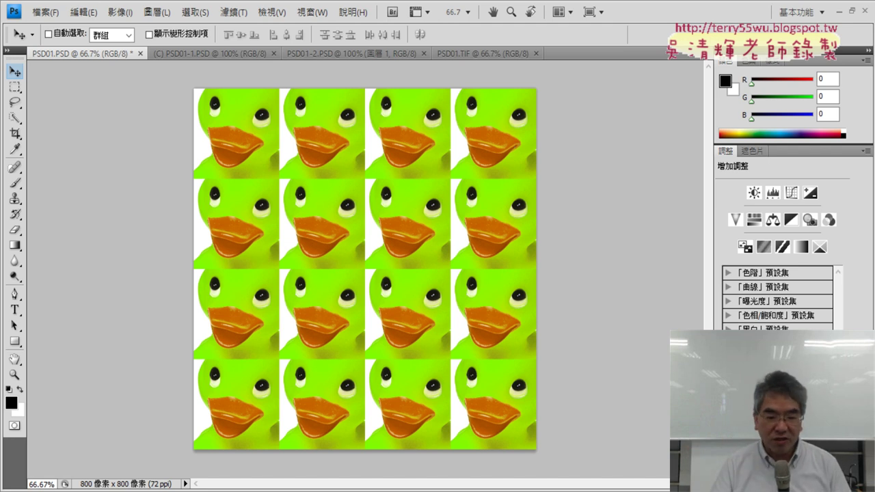
pyautogui.hotkey('alt', 'Tab')
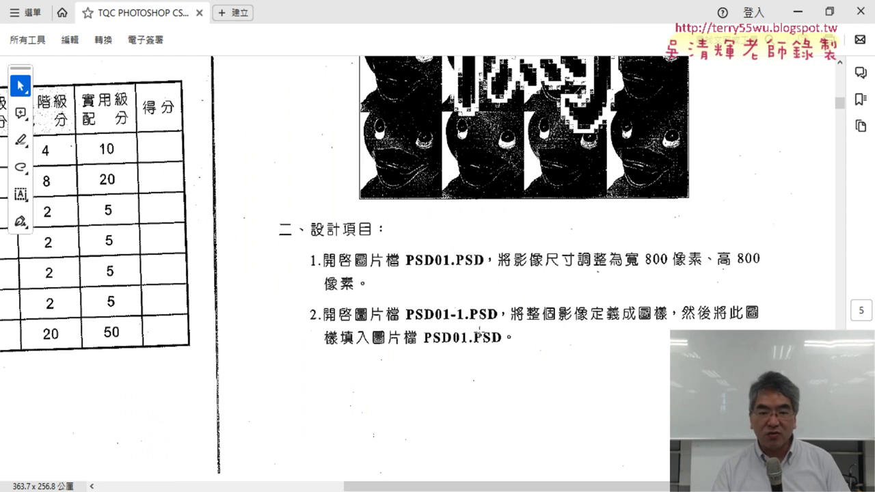
# Scroll to design item 3, underline 保留鋸齒 (keep jagged edges), and minimize the reader.
pyautogui.scroll(-5, 461, 412)
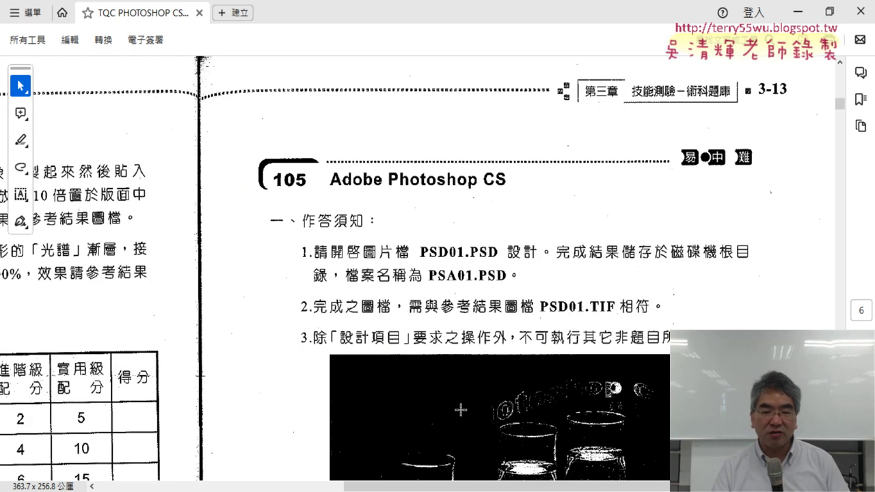
pyautogui.hscroll(-5, 258, 221)
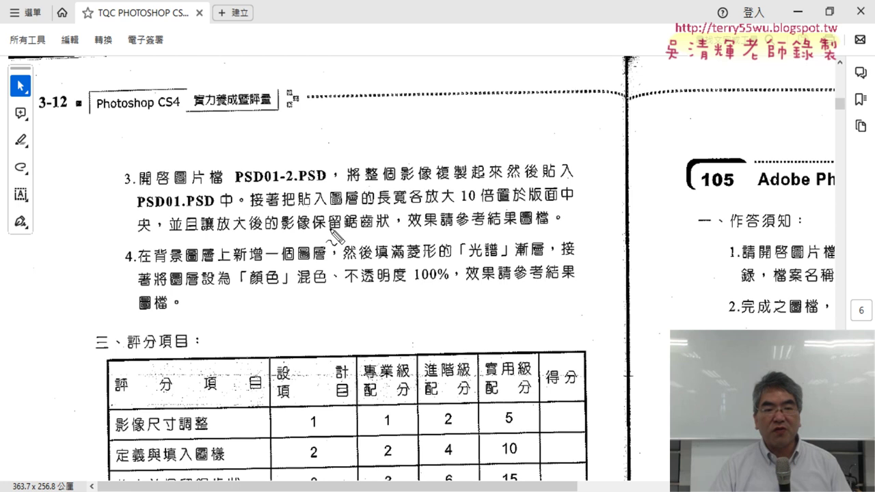
pyautogui.moveTo(315, 233); pyautogui.dragTo(394, 232)
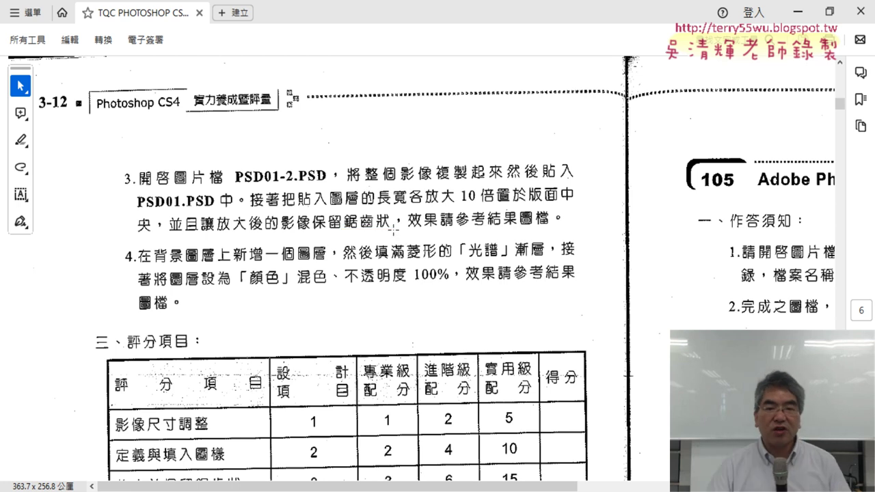
pyautogui.click(799, 20)
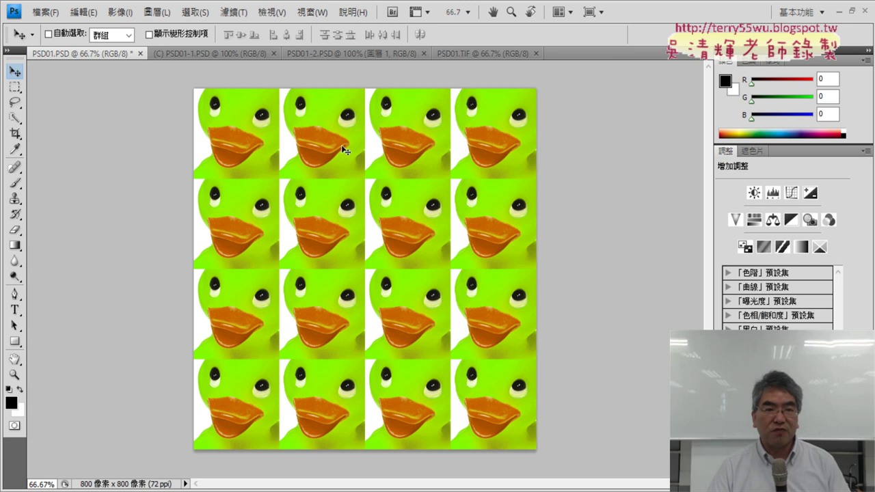
# Copy the whole 50×50 鴨 image from PSD01-2.PSD and paste it into PSD01.PSD as Layer 1.
pyautogui.click(207, 51)
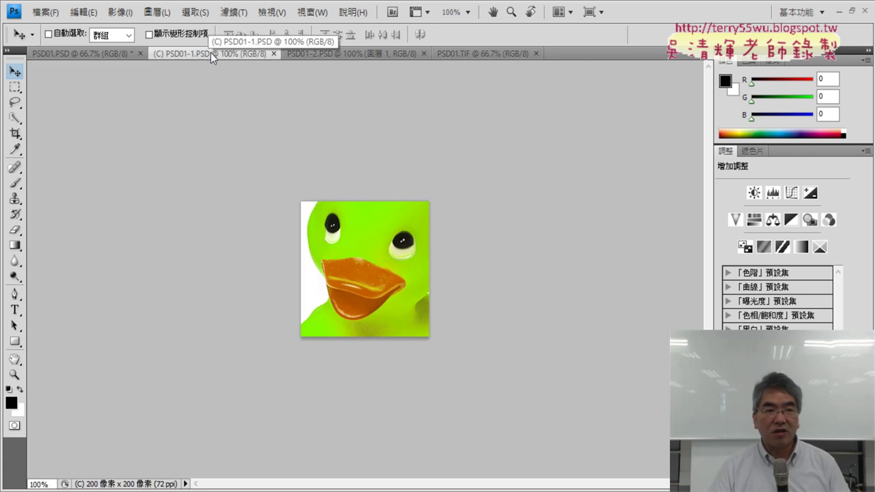
pyautogui.click(342, 55)
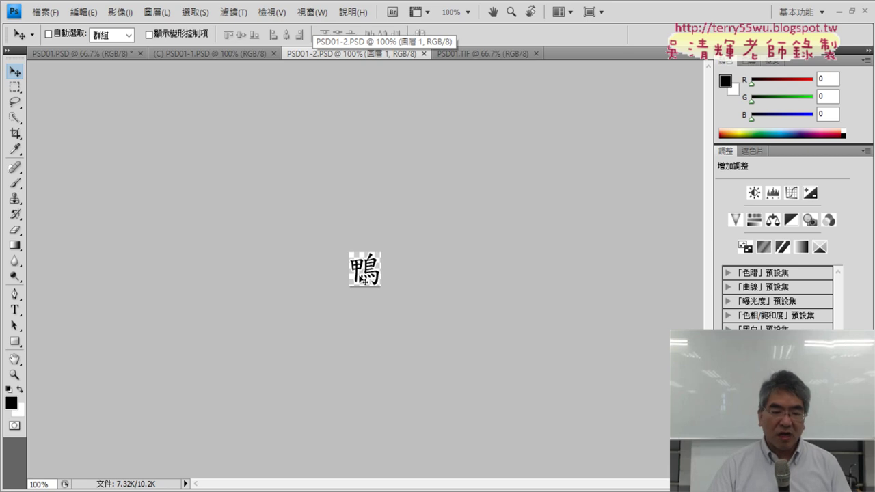
pyautogui.hotkey('ctrl', 'a')
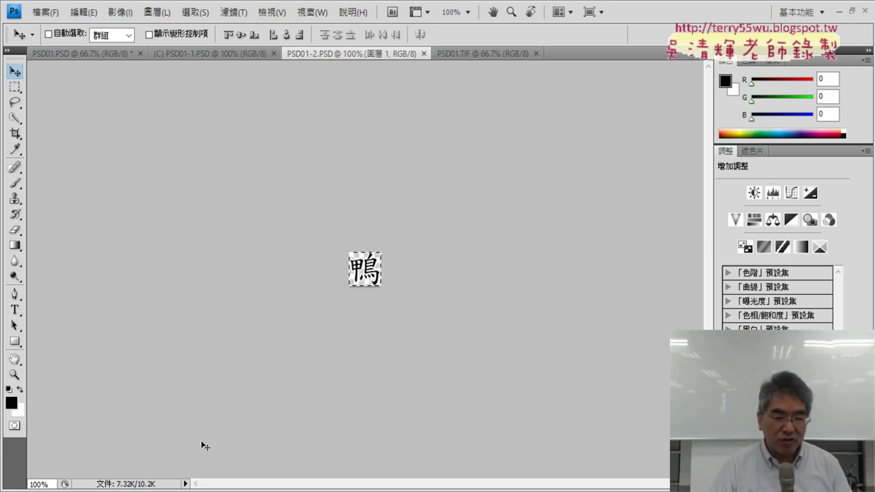
pyautogui.click(186, 483)
pyautogui.moveTo(240, 481)
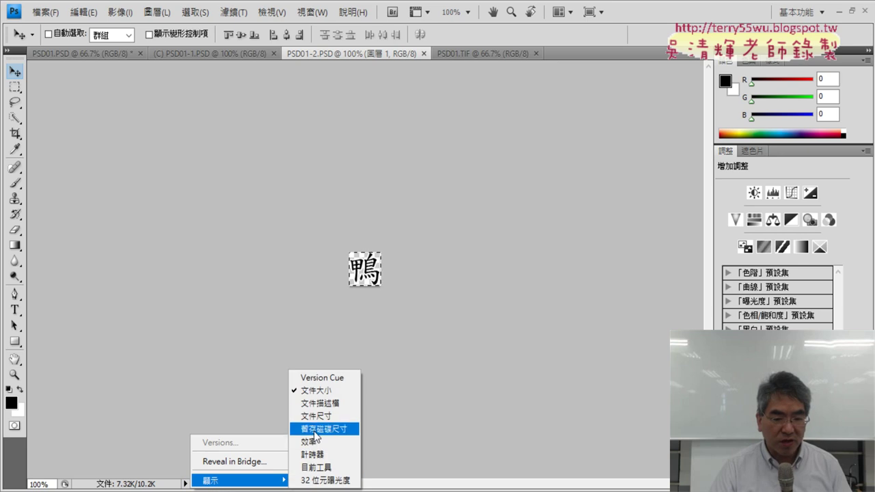
pyautogui.click(324, 417)
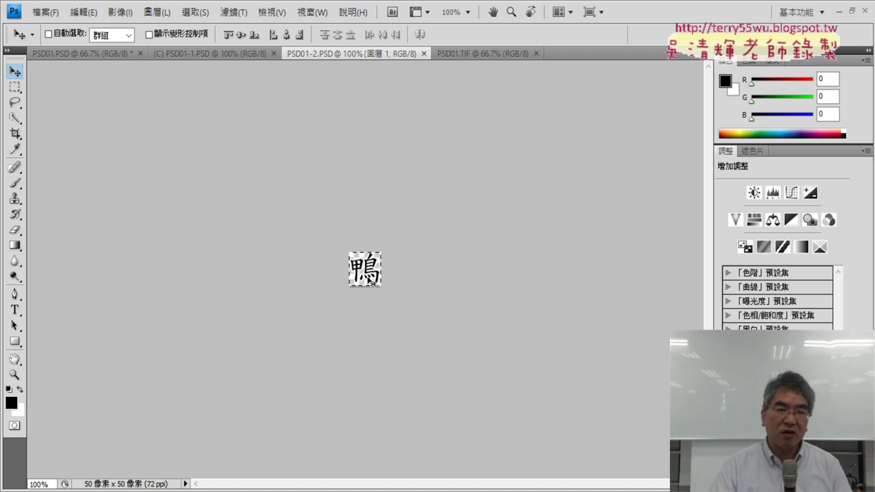
pyautogui.click(94, 55)
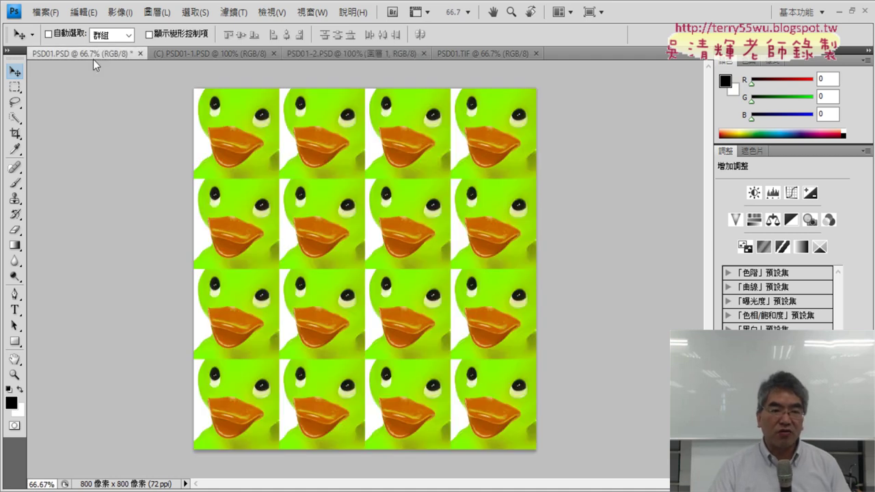
pyautogui.hotkey('ctrl', 'v')
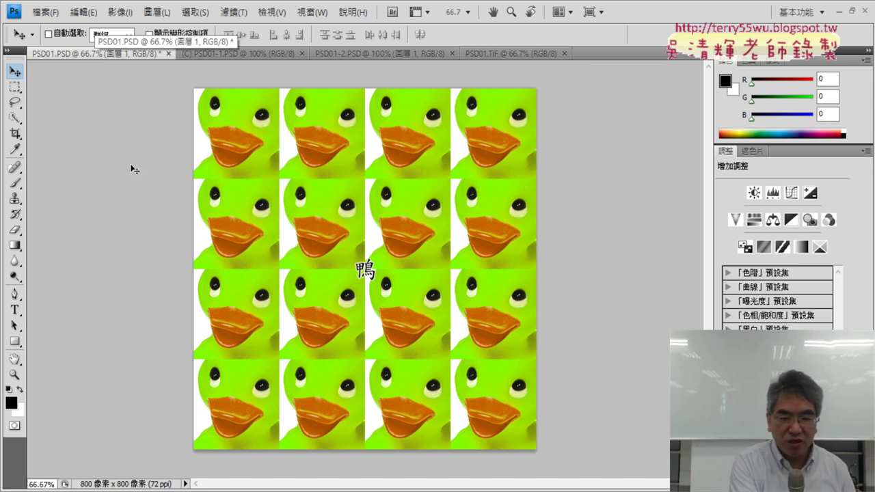
# Scale the 鴨 layer to 1000% width and height, with the proportions linked, and commit.
pyautogui.hotkey('ctrl', 't')
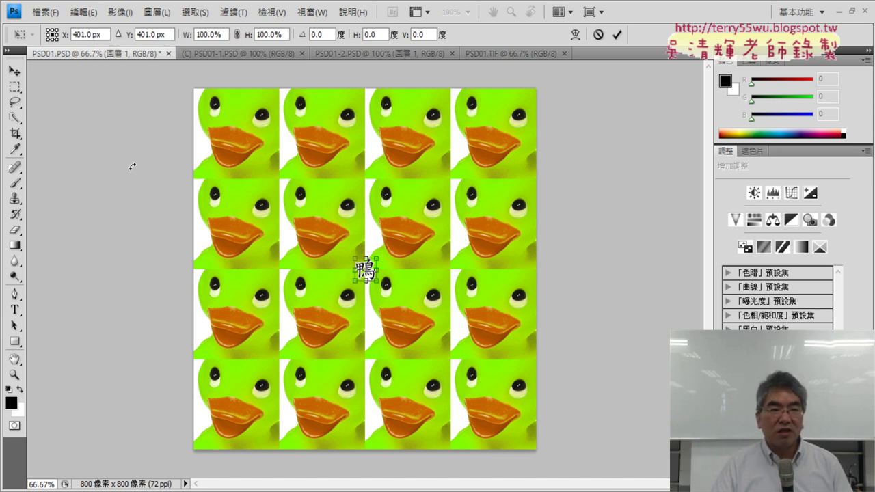
pyautogui.click(82, 13)
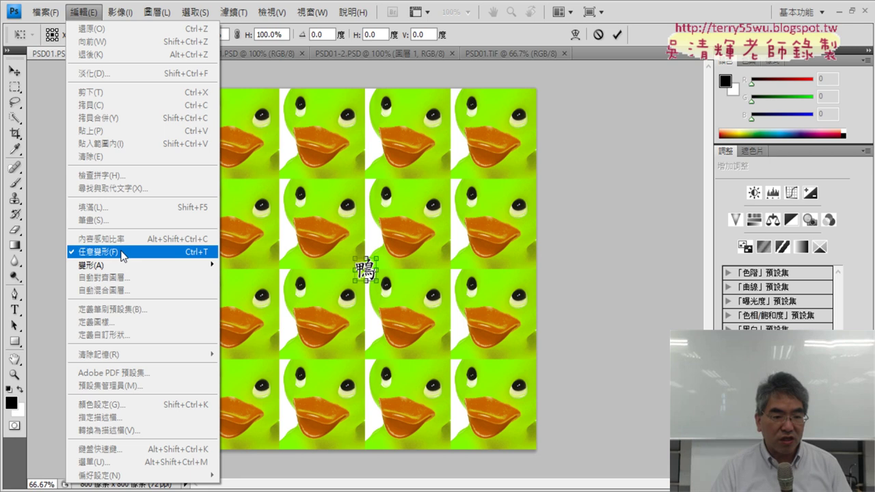
pyautogui.click(662, 39)
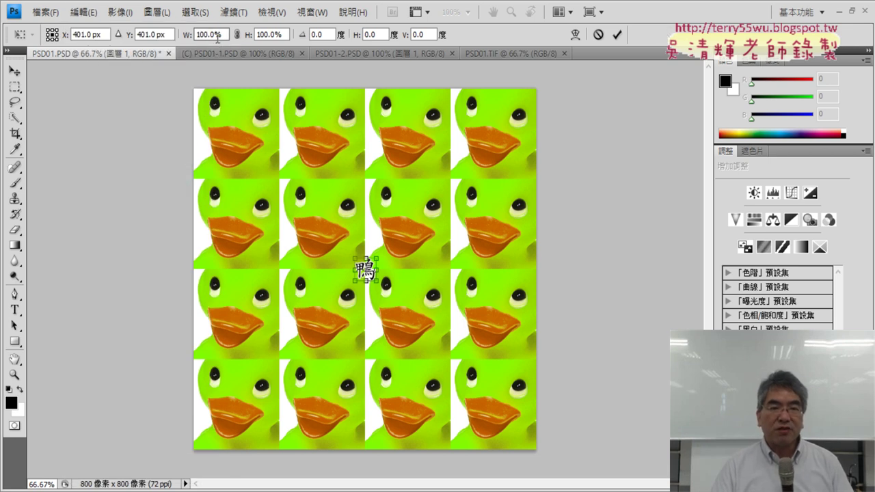
pyautogui.click(203, 37)
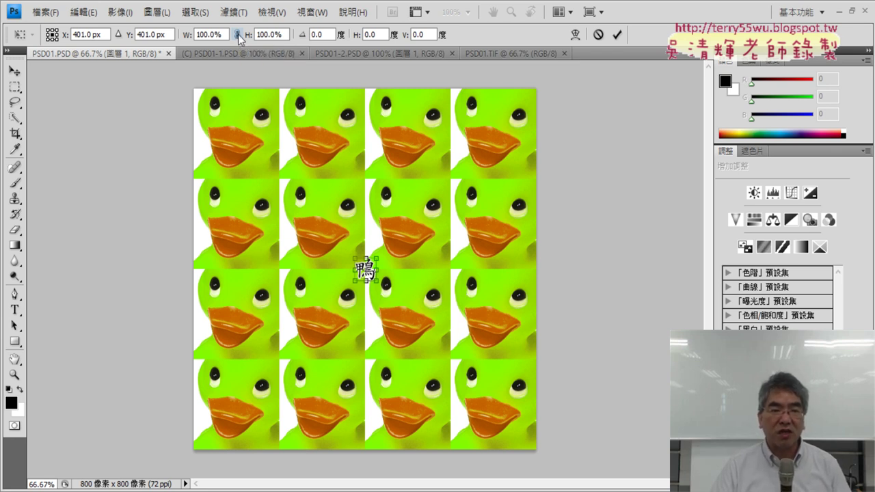
pyautogui.click(238, 34)
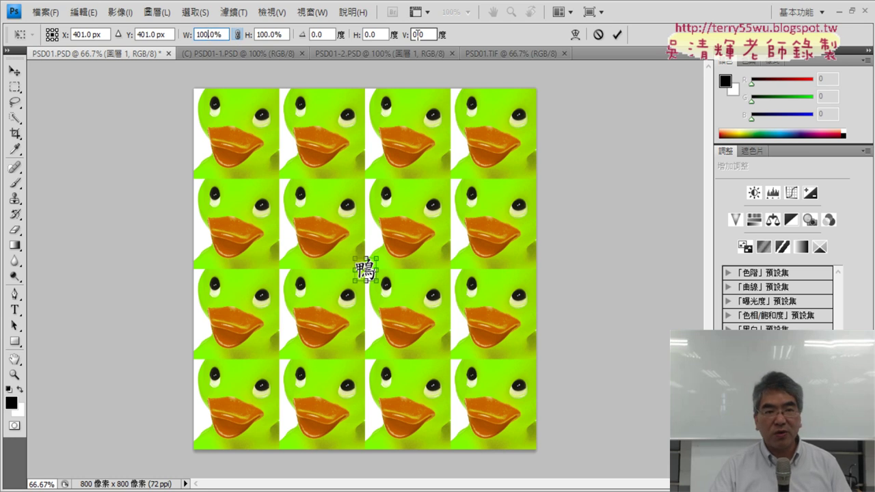
pyautogui.write('1000')
pyautogui.press('Return')
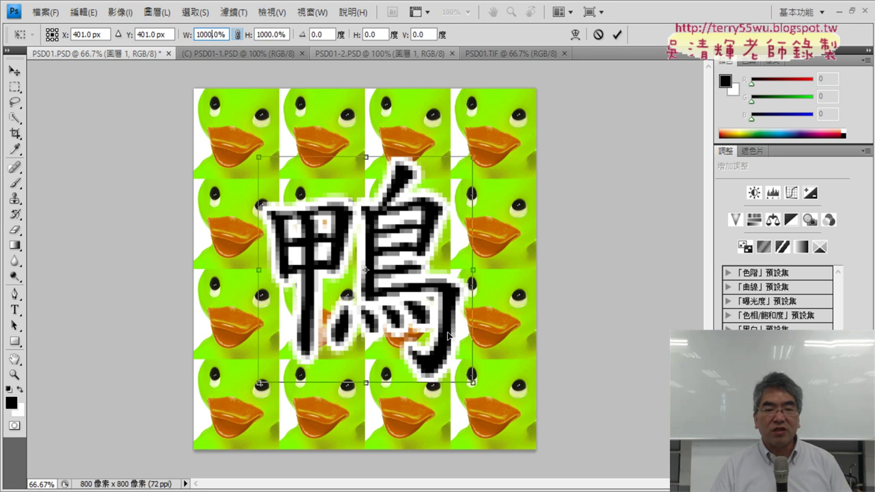
pyautogui.click(620, 38)
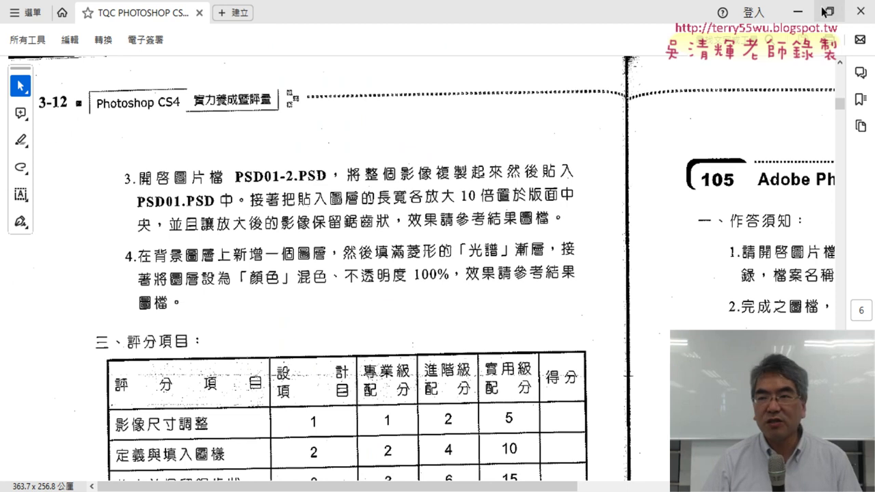
# Bring the Photoshop window back in front of the Acrobat exam sheet.
pyautogui.click(797, 12)
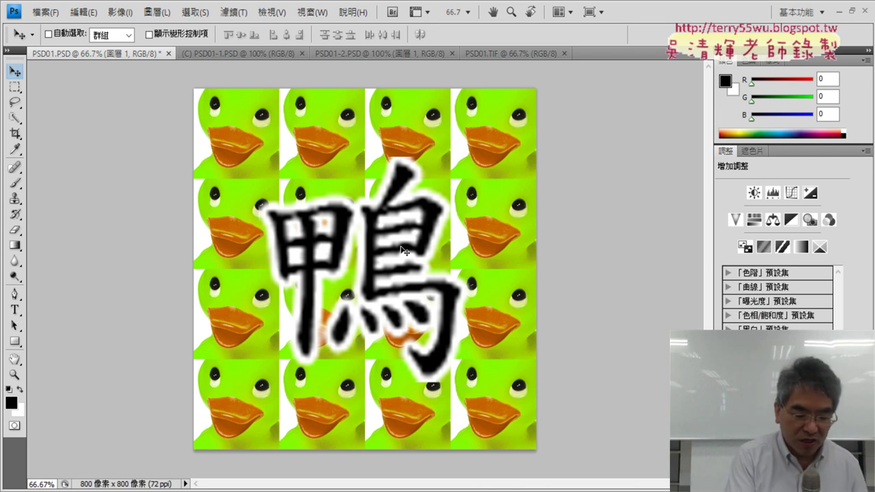
# Undo the smooth enlargement and set Image Interpolation to Nearest Neighbor in General preferences.
pyautogui.hotkey('ctrl', 'z')
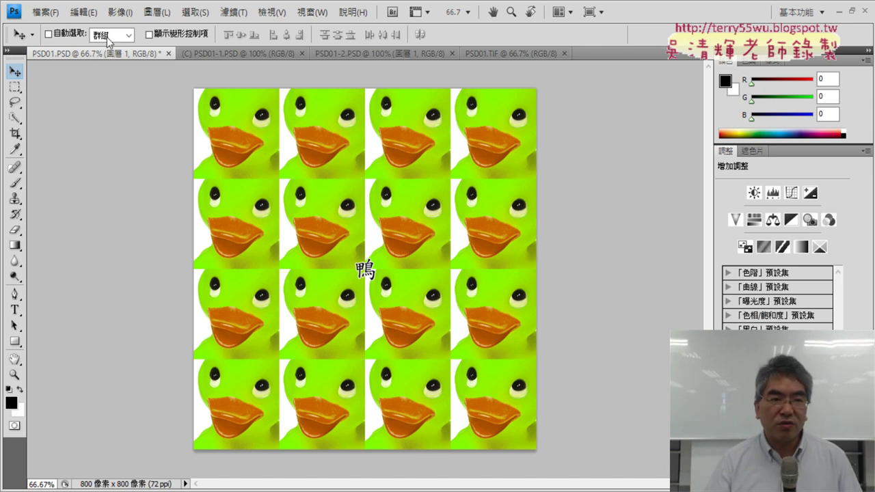
pyautogui.click(83, 12)
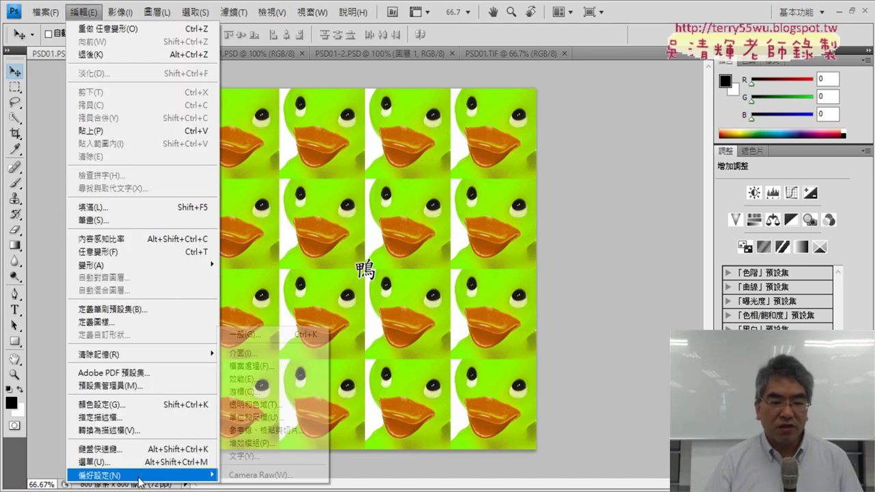
pyautogui.moveTo(137, 475)
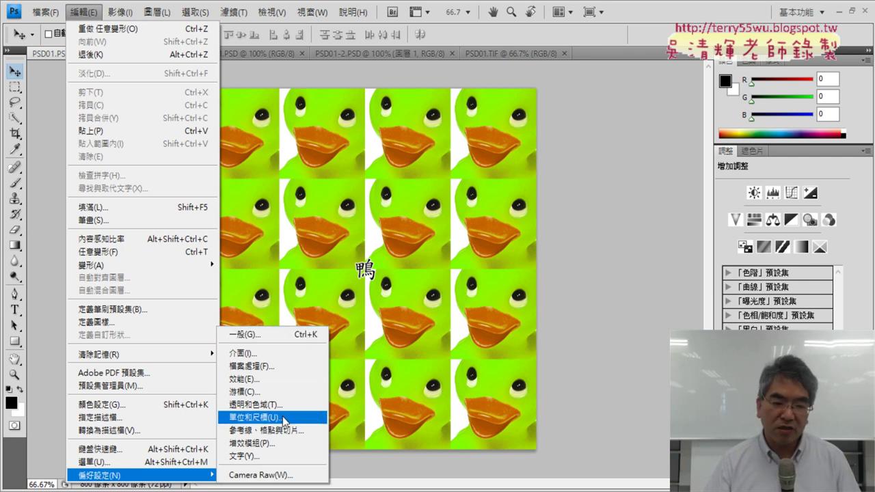
pyautogui.click(284, 334)
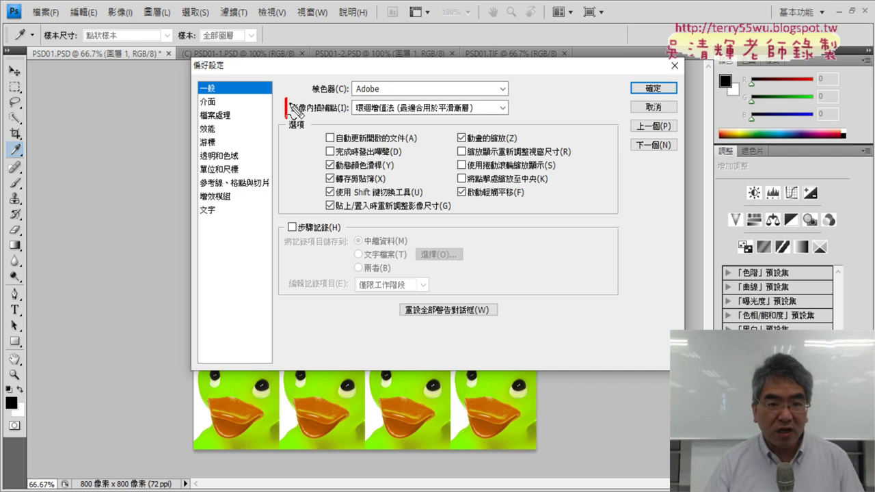
pyautogui.moveTo(291, 103)
pyautogui.mouseDown()
pyautogui.moveTo(441, 95)
pyautogui.moveTo(514, 109)
pyautogui.moveTo(514, 121)
pyautogui.mouseUp()
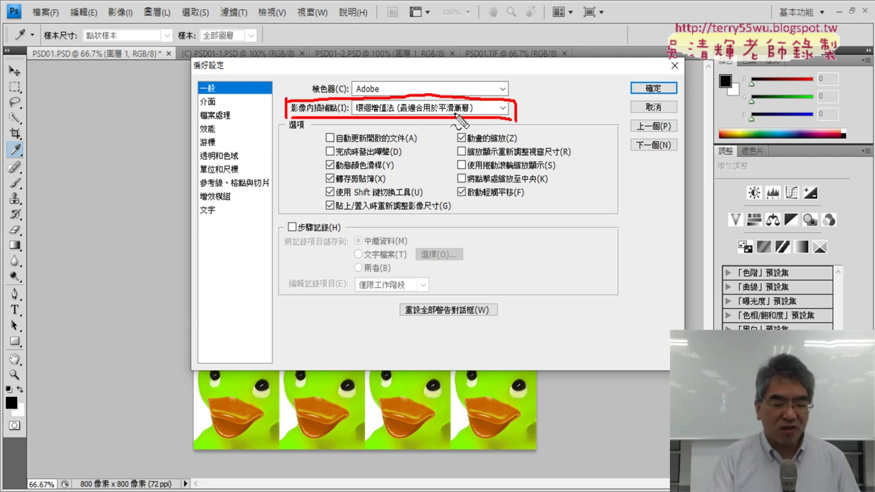
pyautogui.click(499, 108)
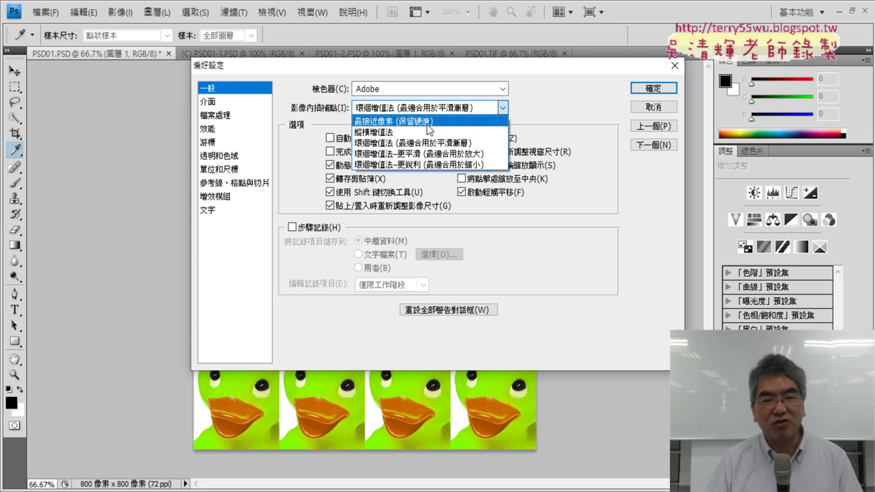
pyautogui.click(435, 122)
pyautogui.click(652, 97)
pyautogui.press('v')
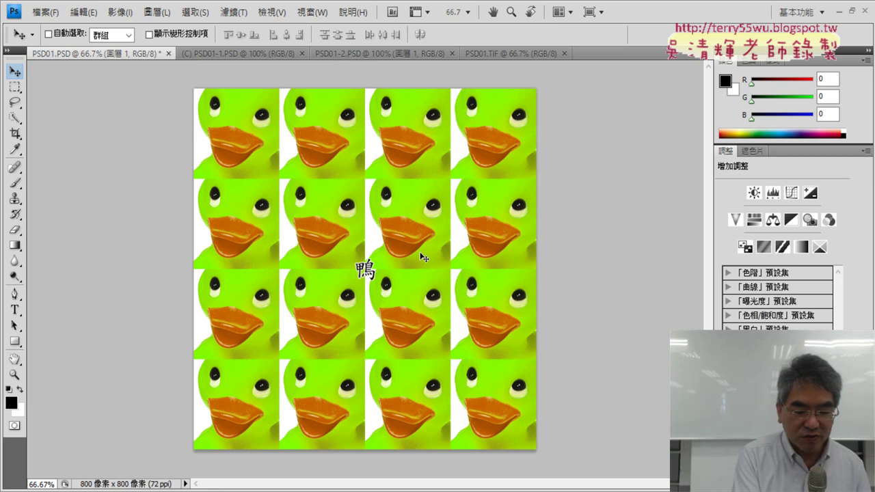
# Rescale the 鴨 to 1000% with linked W/H, giving hard pixel edges, then check the exam sheet.
pyautogui.hotkey('ctrl', 't')
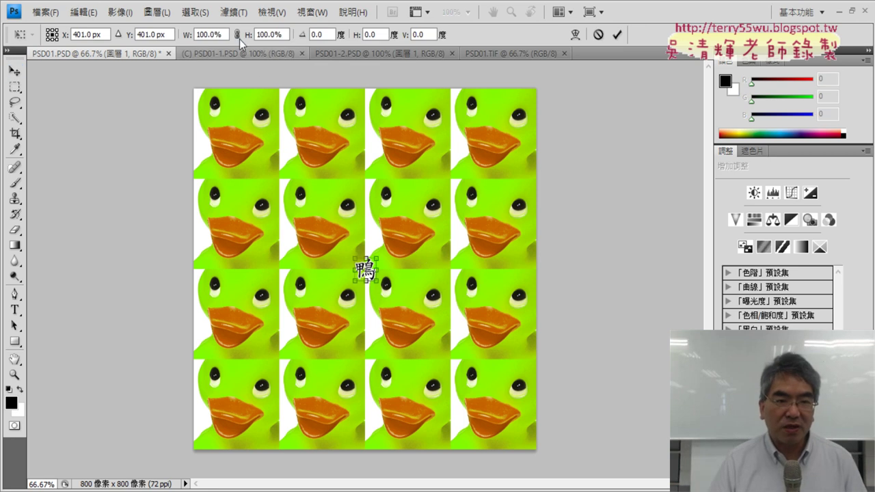
pyautogui.click(238, 35)
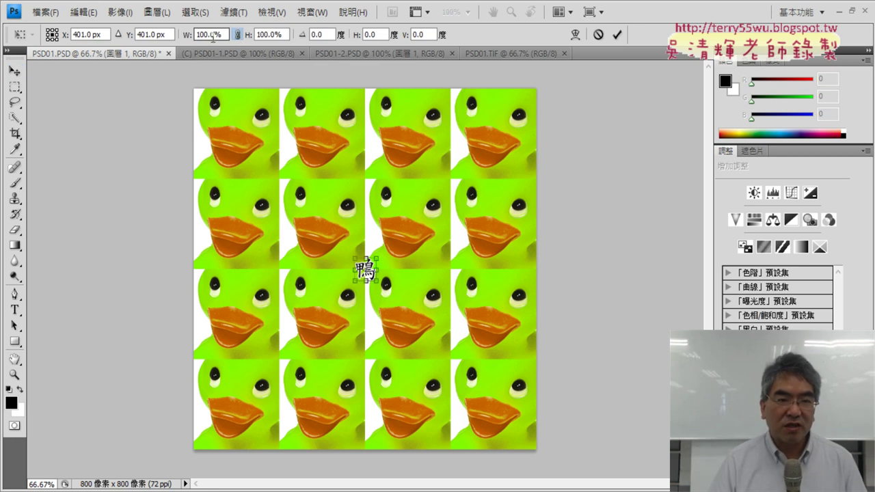
pyautogui.click(208, 35)
pyautogui.write('0')
pyautogui.press('Return')
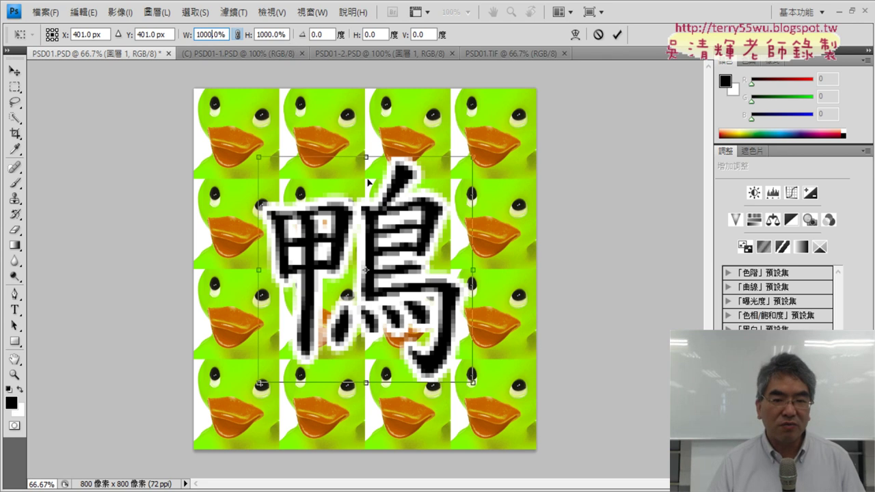
pyautogui.click(616, 35)
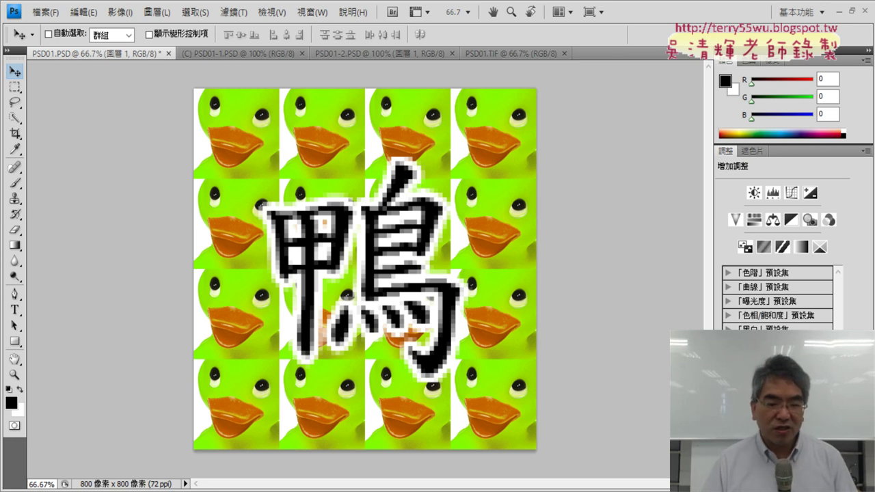
pyautogui.hotkey('alt', 'Tab')
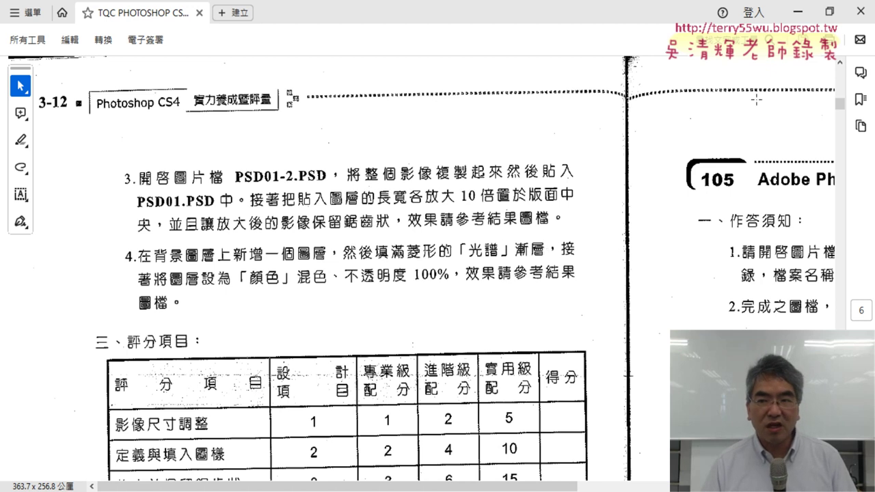
pyautogui.click(797, 12)
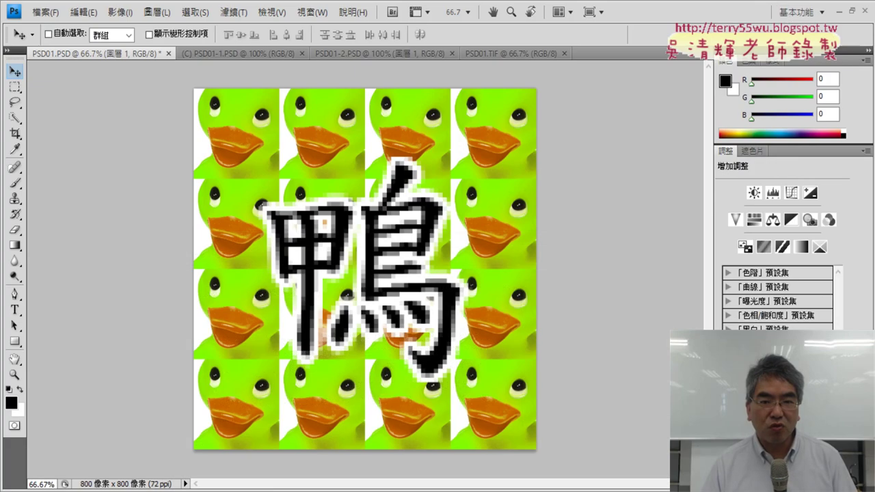
pyautogui.click(502, 52)
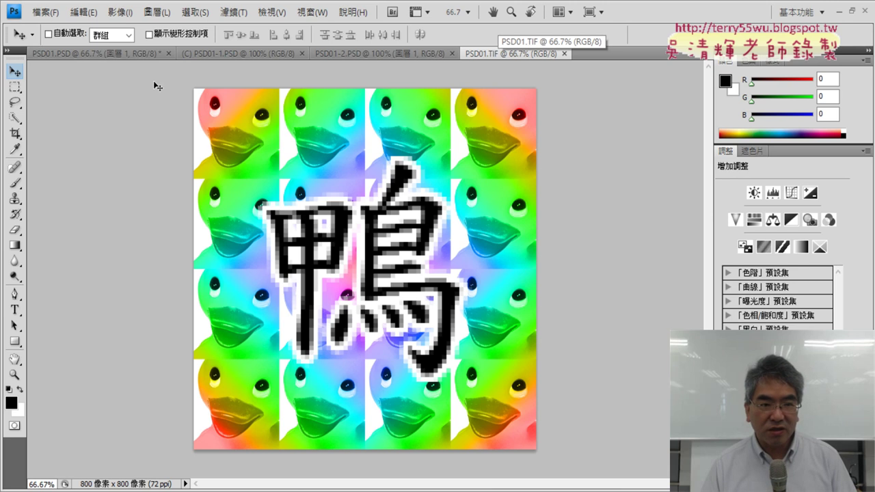
pyautogui.click(103, 52)
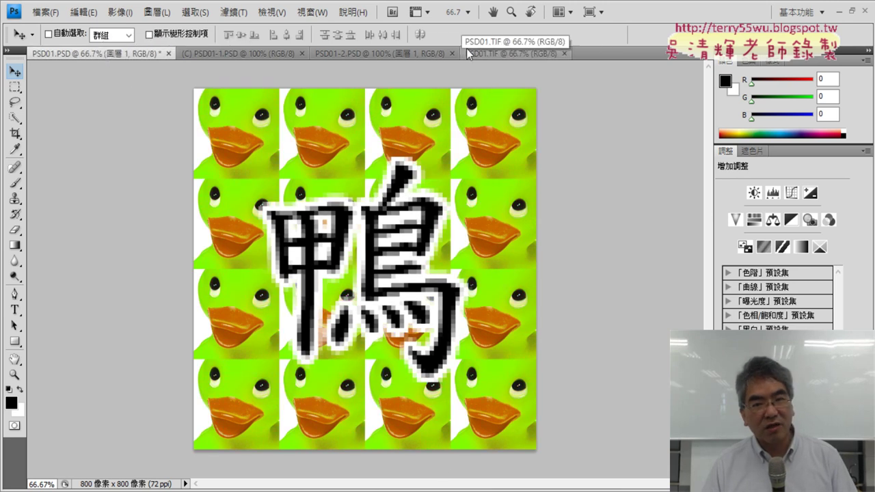
pyautogui.click(505, 53)
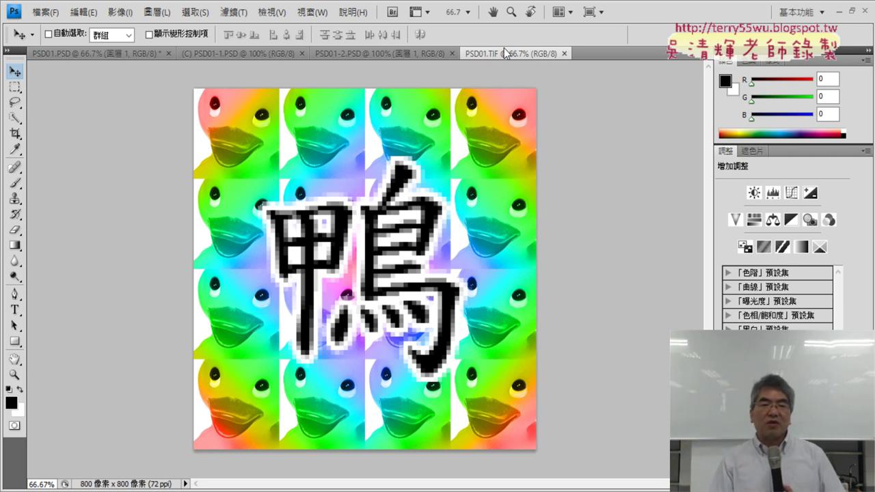
pyautogui.click(95, 57)
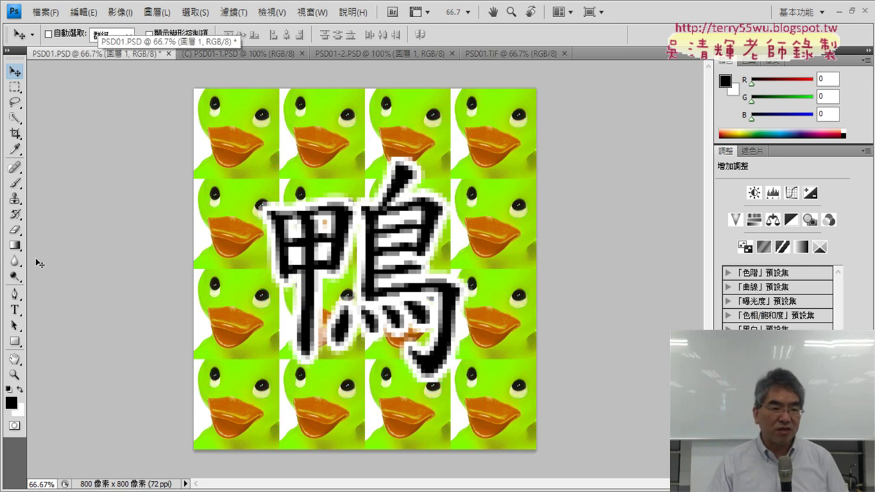
pyautogui.click(14, 246)
# Select the Gradient tool with the Diamond Gradient style.
pyautogui.click(64, 246)
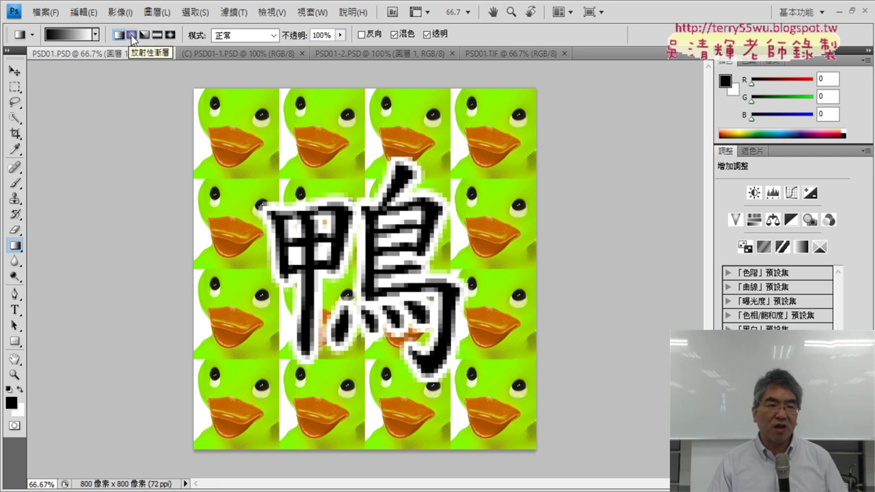
pyautogui.click(171, 35)
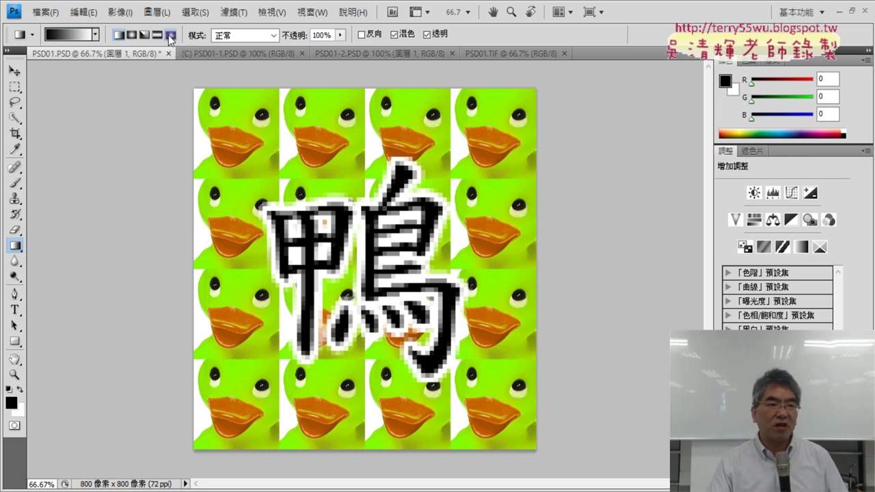